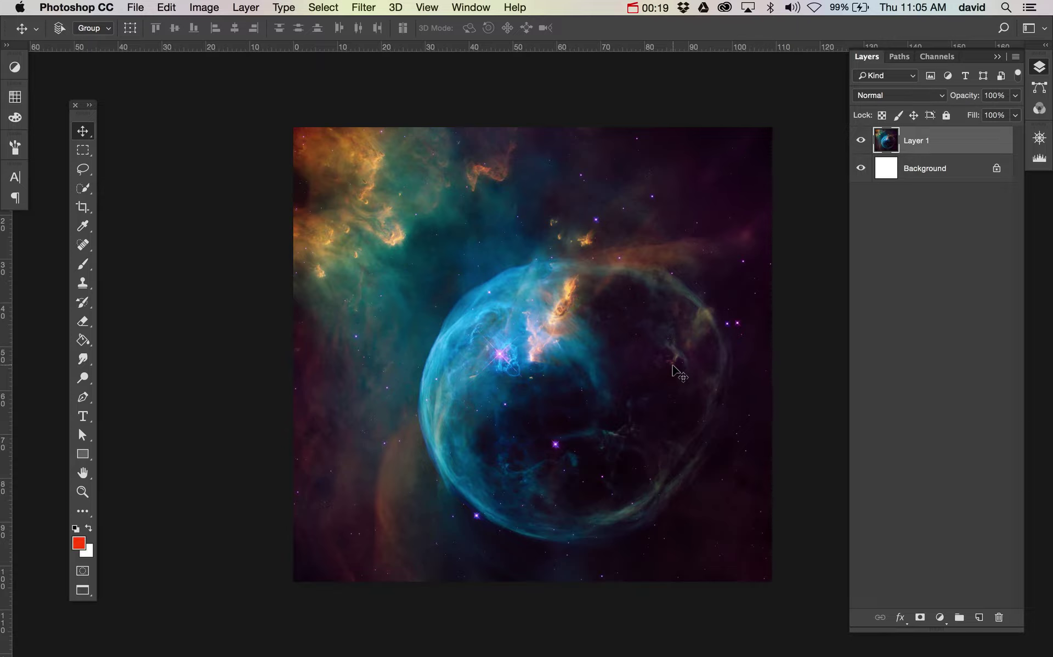
Step: Change the resolution from 72 to 300 pixels/inch with Resample off, keeping 7857 × 7462 pixels
click(206, 7)
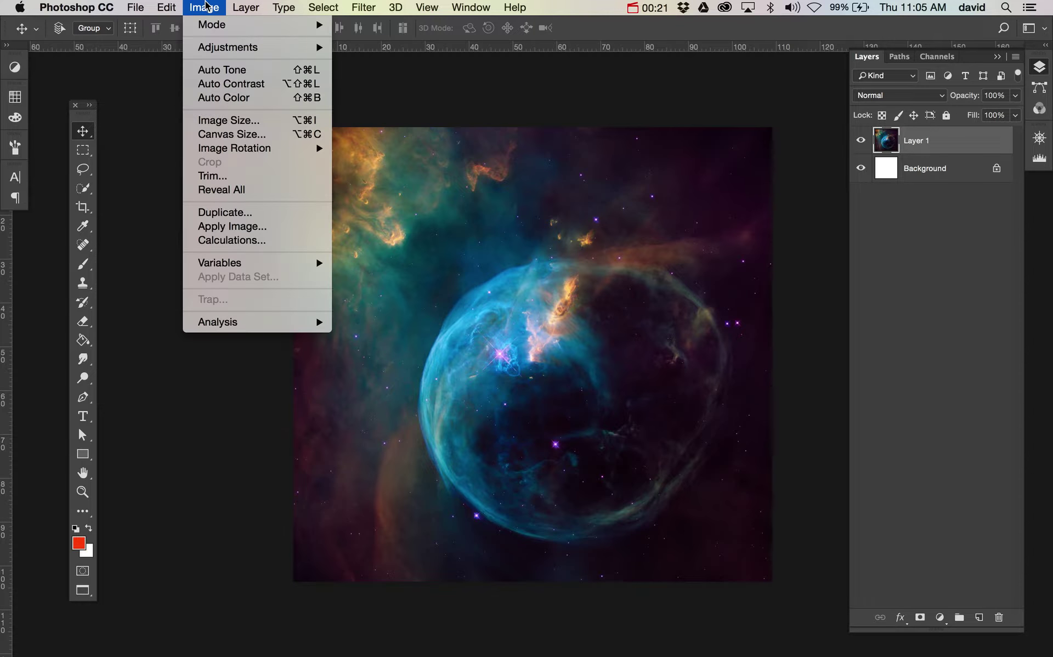
click(245, 121)
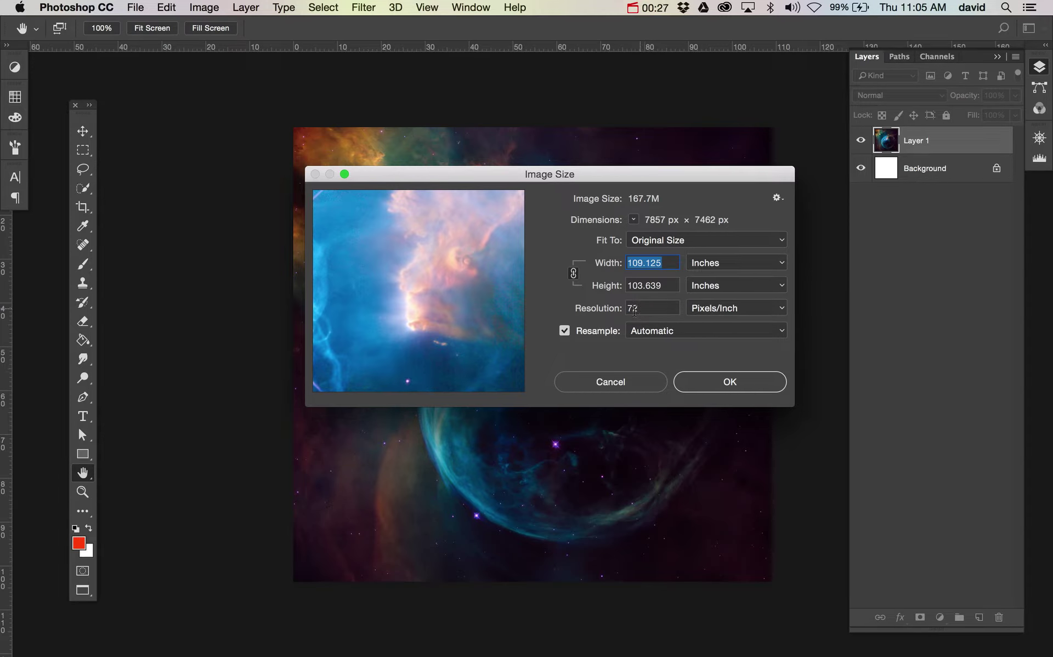
drag(648, 308, 619, 307)
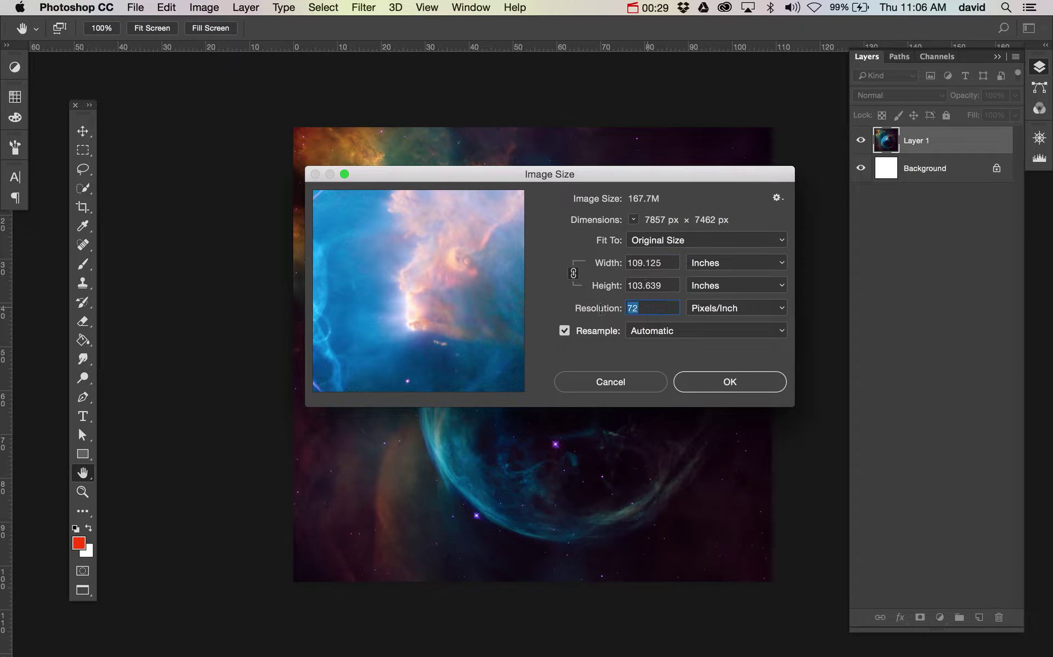
click(564, 330)
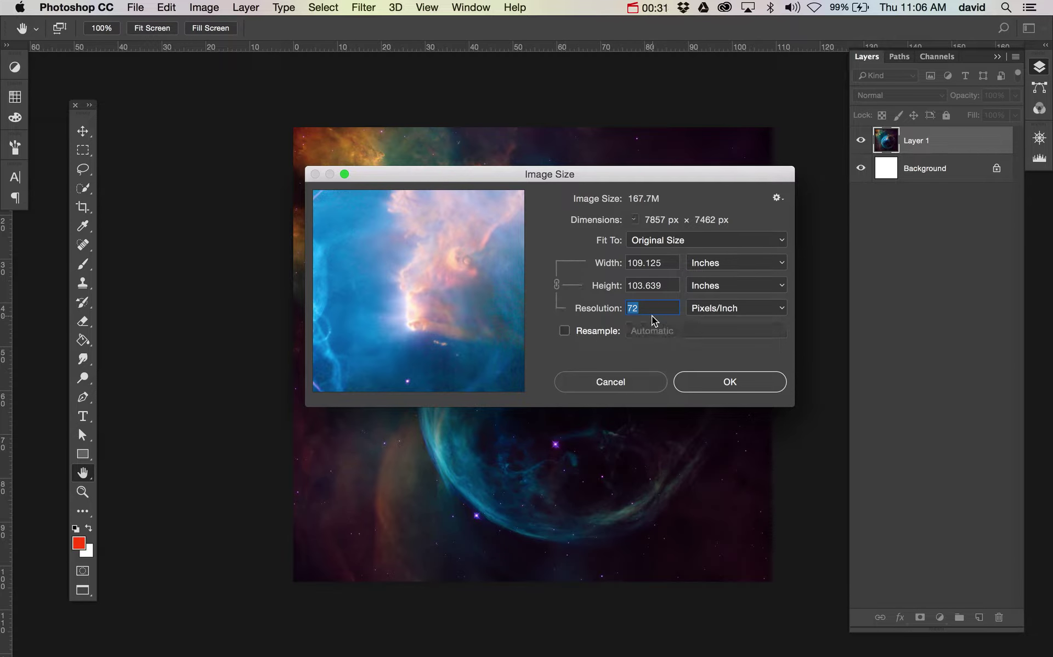
text(300)
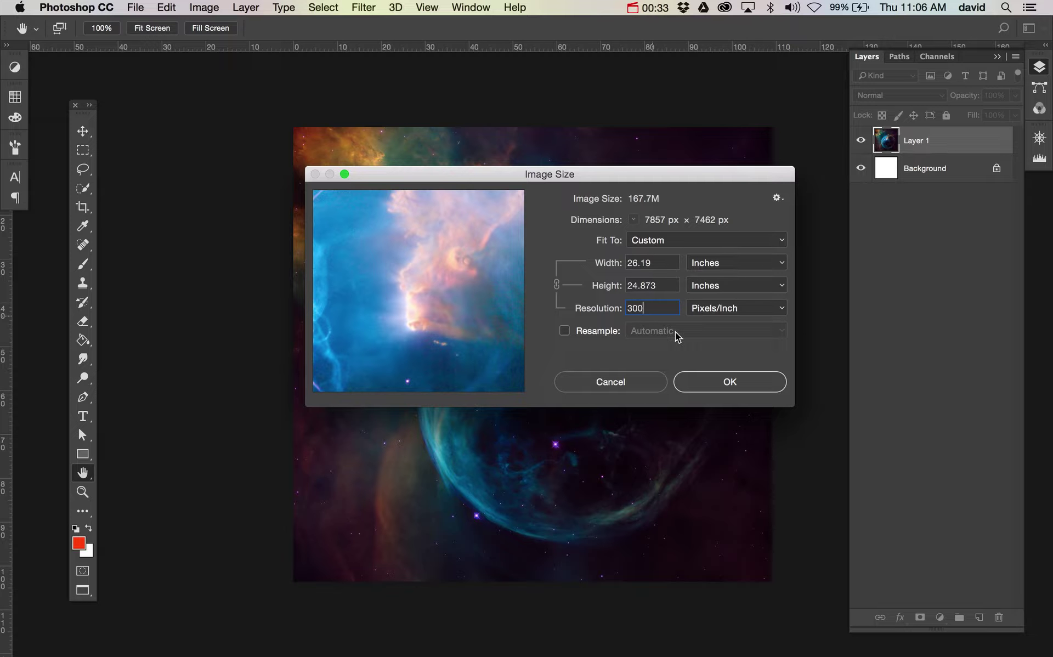
click(741, 381)
key(v)
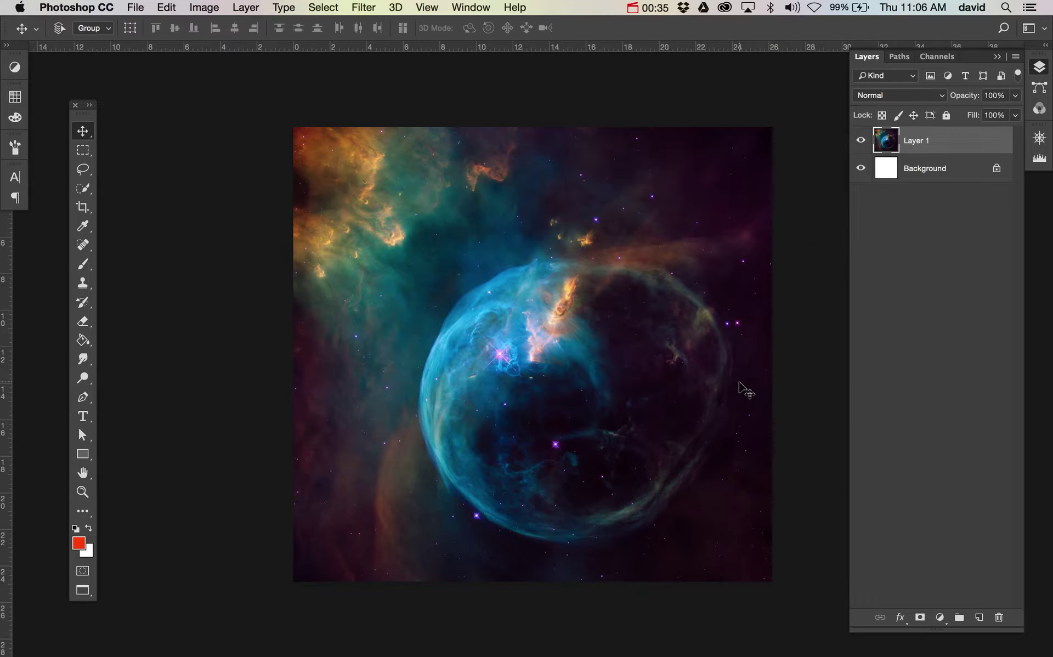
Step: Resample the image to a 10-inch width at 300 ppi, giving 3000 × 2849 pixels
click(204, 7)
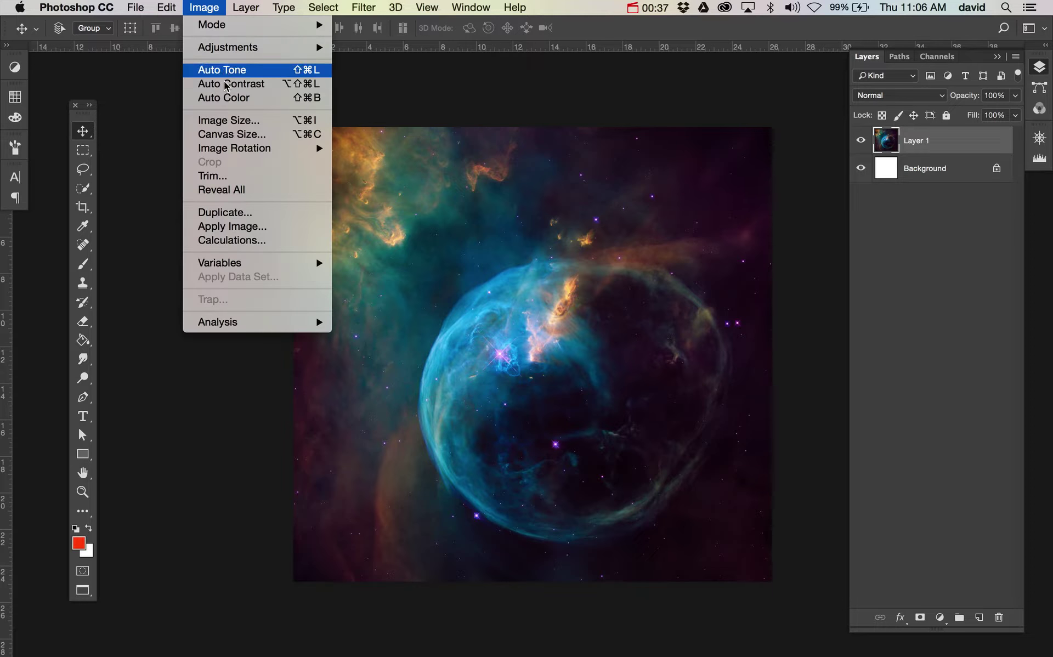
click(229, 120)
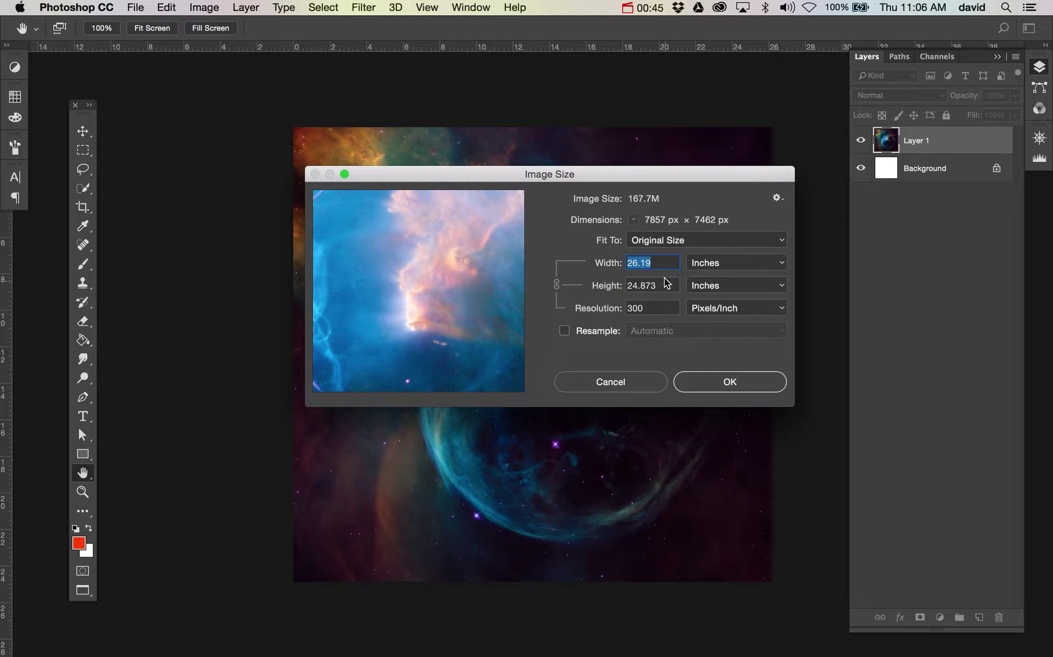
click(564, 330)
text(1)
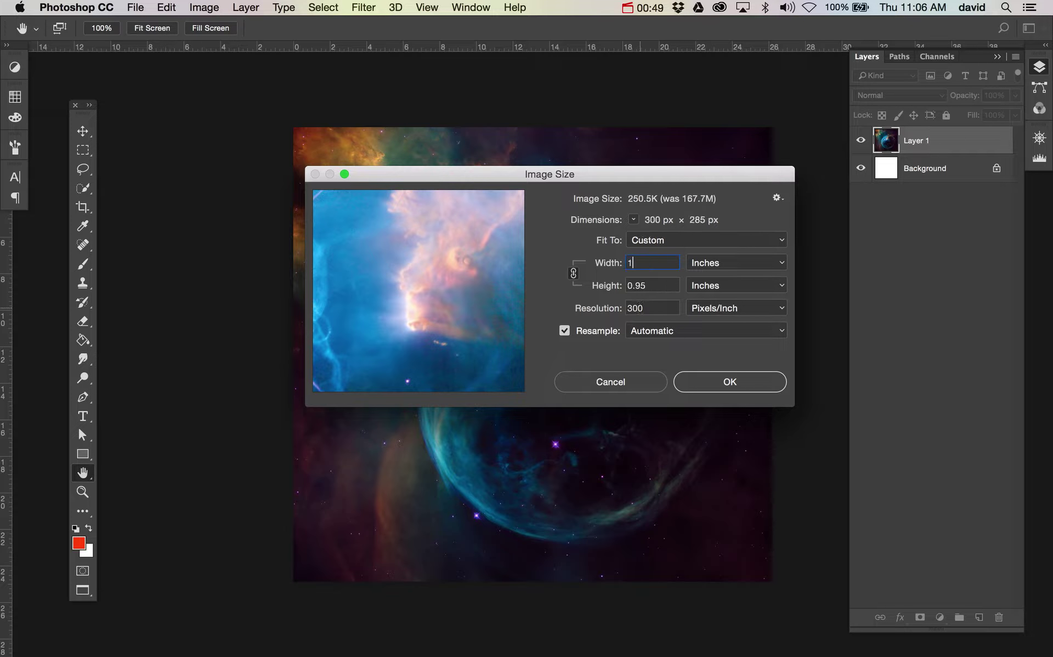
text(0)
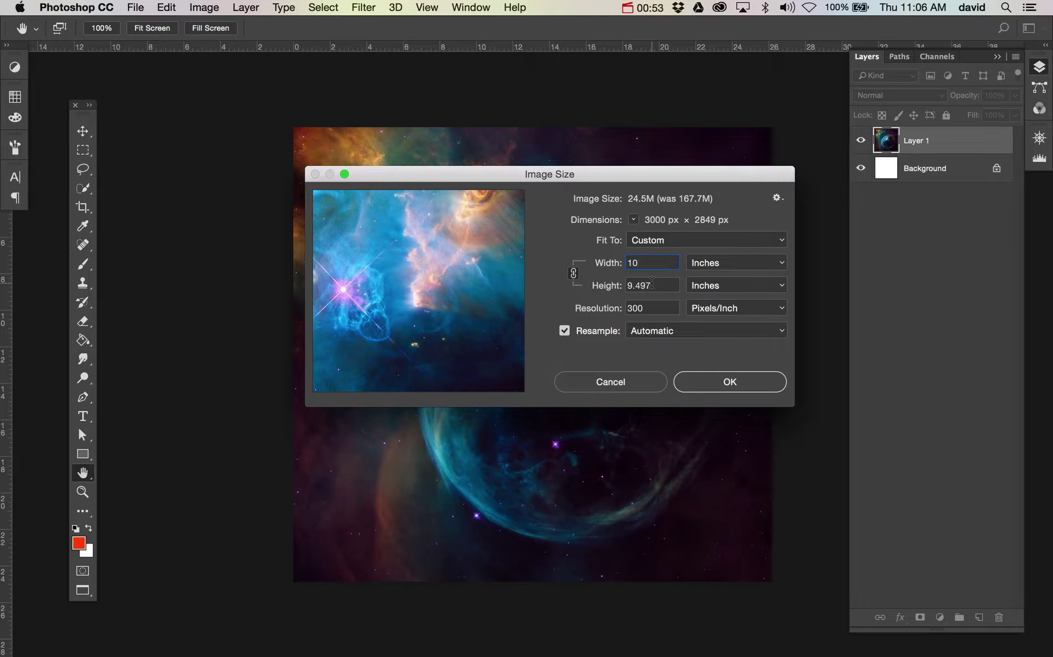
click(721, 383)
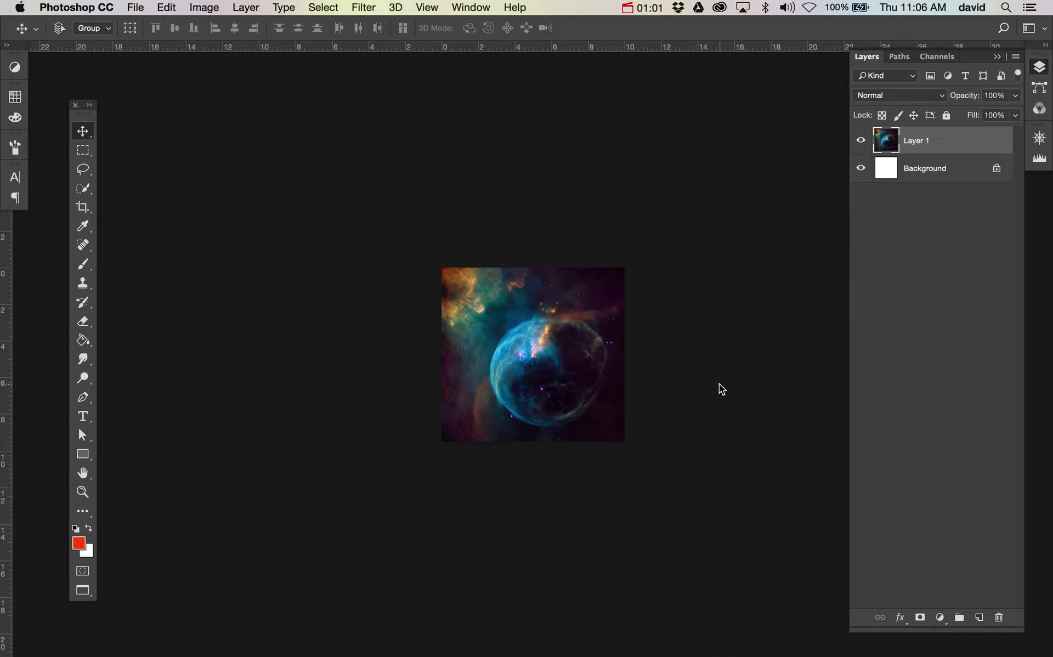
Step: Zoom in two steps so the resized nebula fills most of the window
key(super+plus)
key(super+plus)
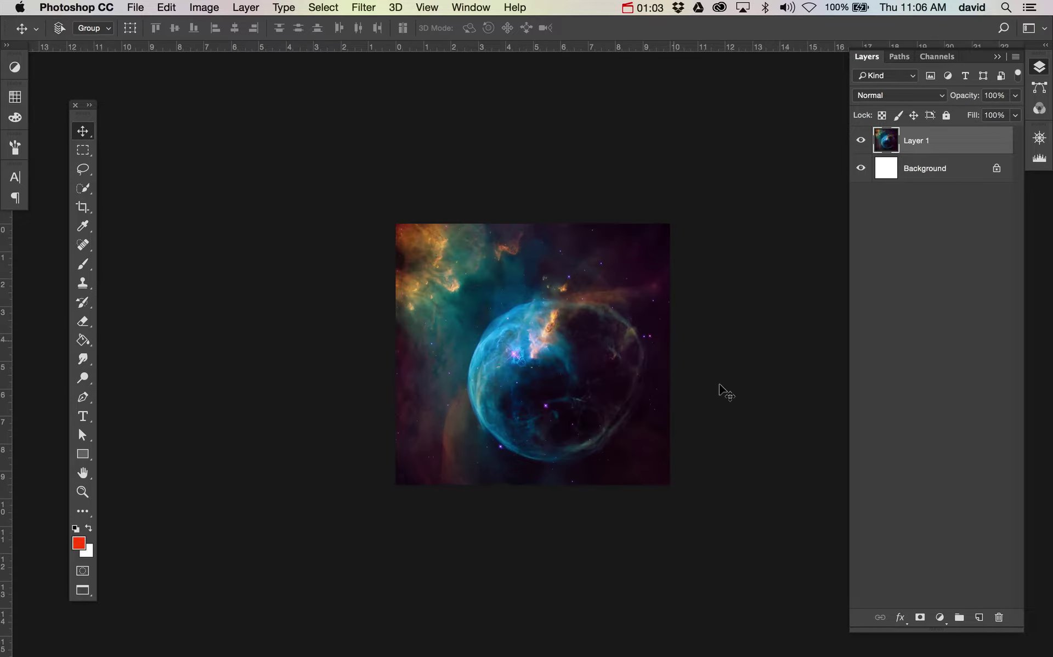
key(super+plus)
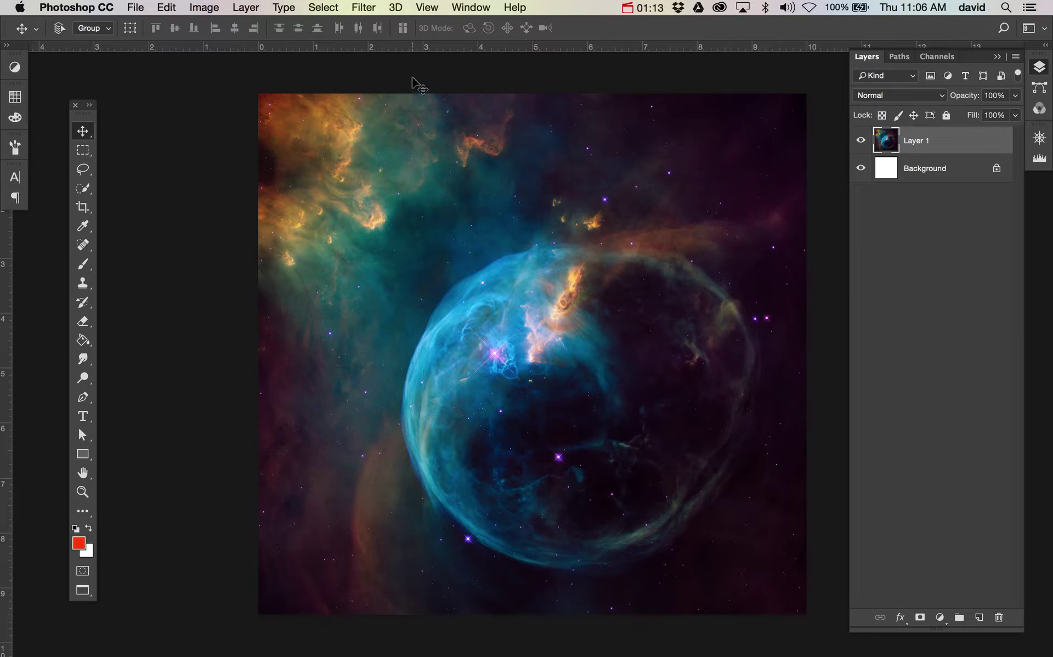
Step: Turn on the grid overlay from the View menu, then look over the Snap To options
click(427, 7)
mouse_move(489, 261)
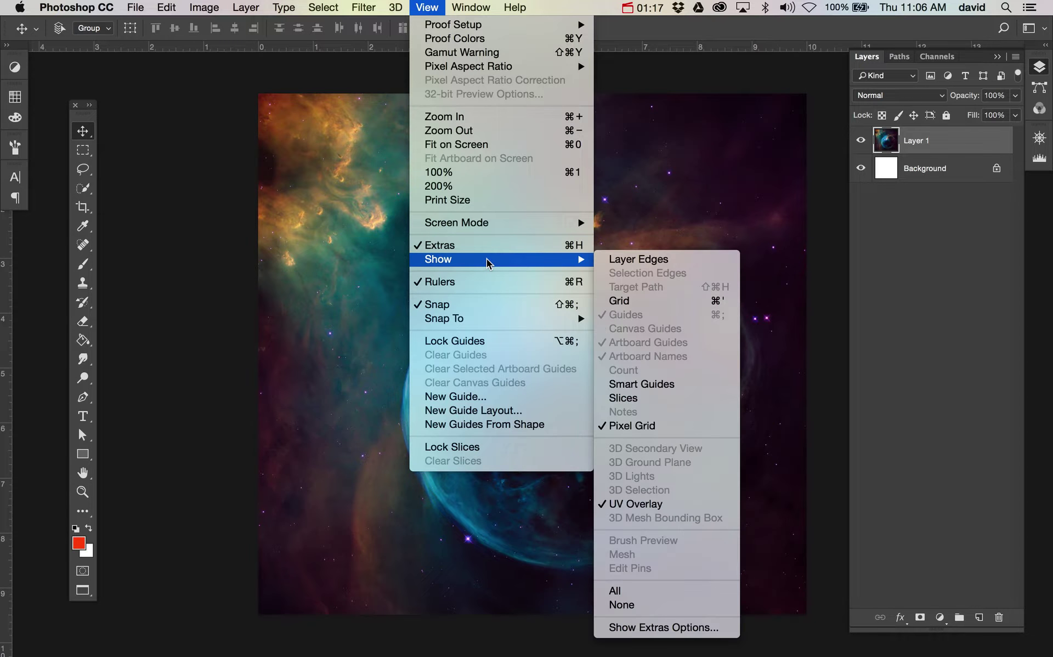
click(625, 301)
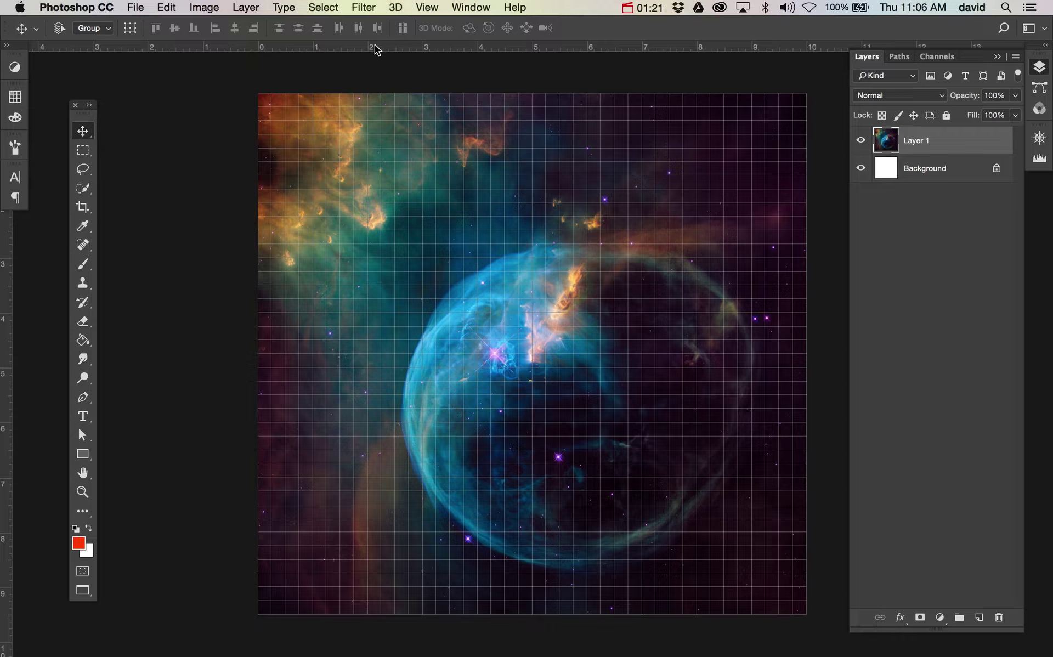
click(412, 10)
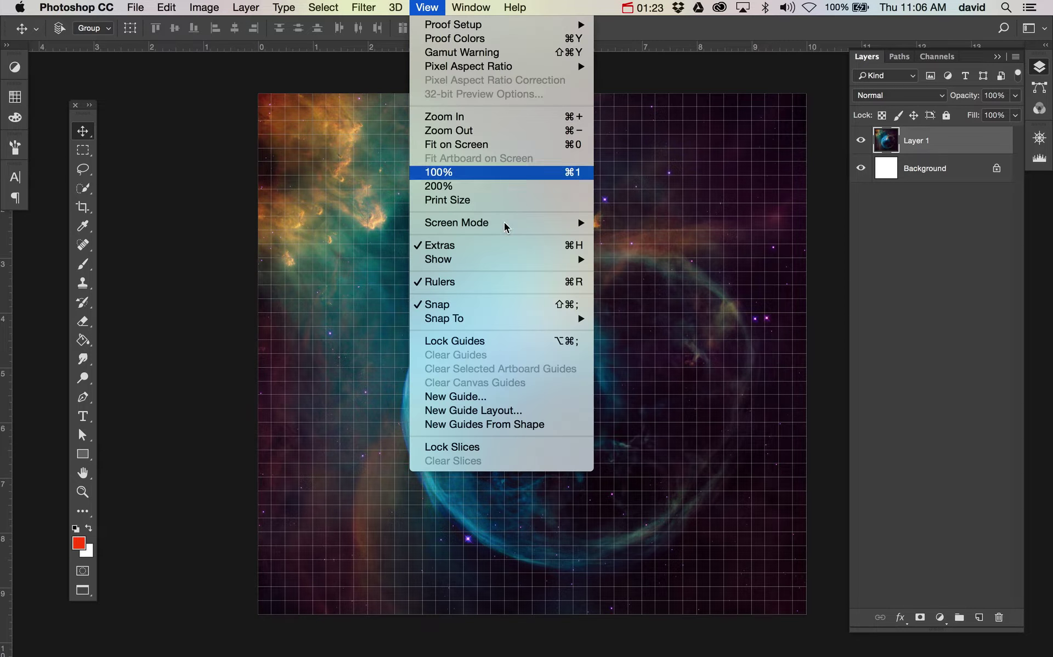
mouse_move(513, 318)
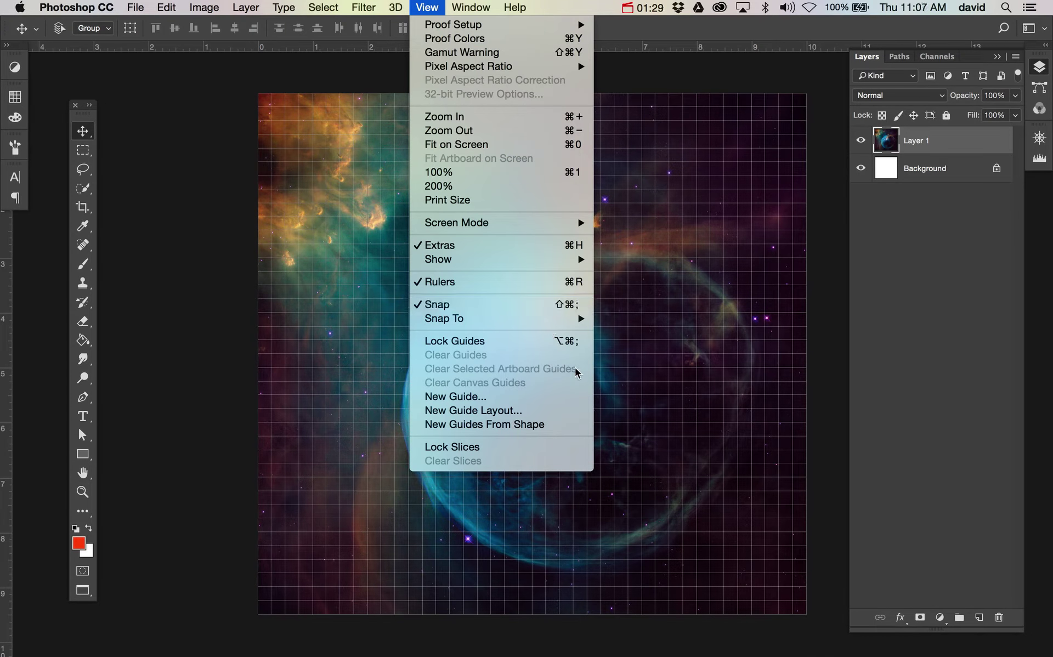
Step: Reposition the Tools panel and icon strip and pan the image so the top ruler is clear
click(21, 56)
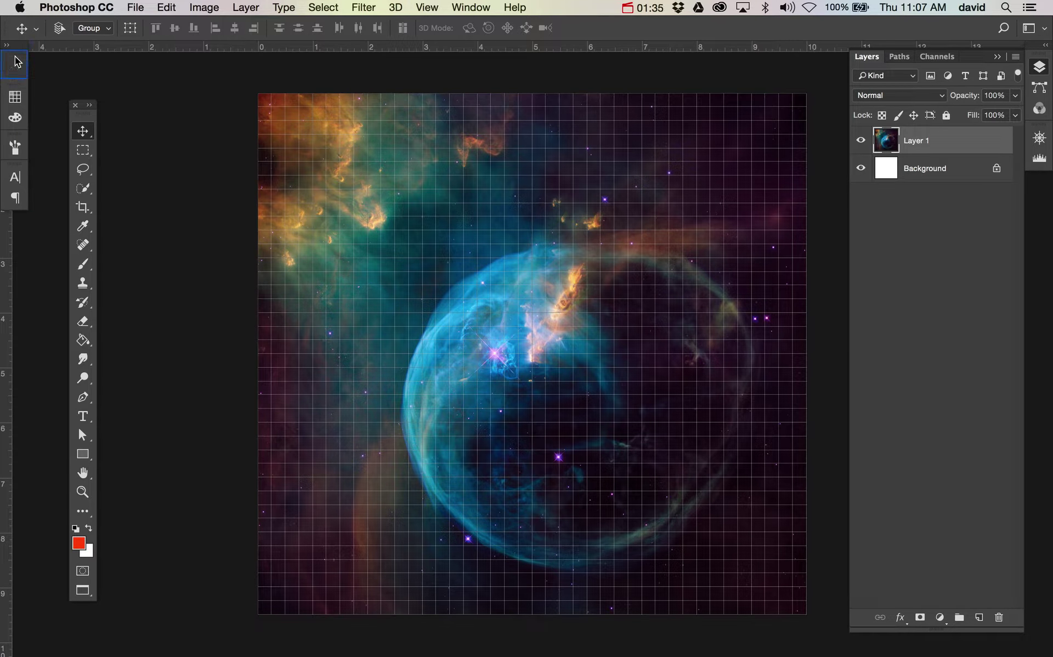
click(7, 46)
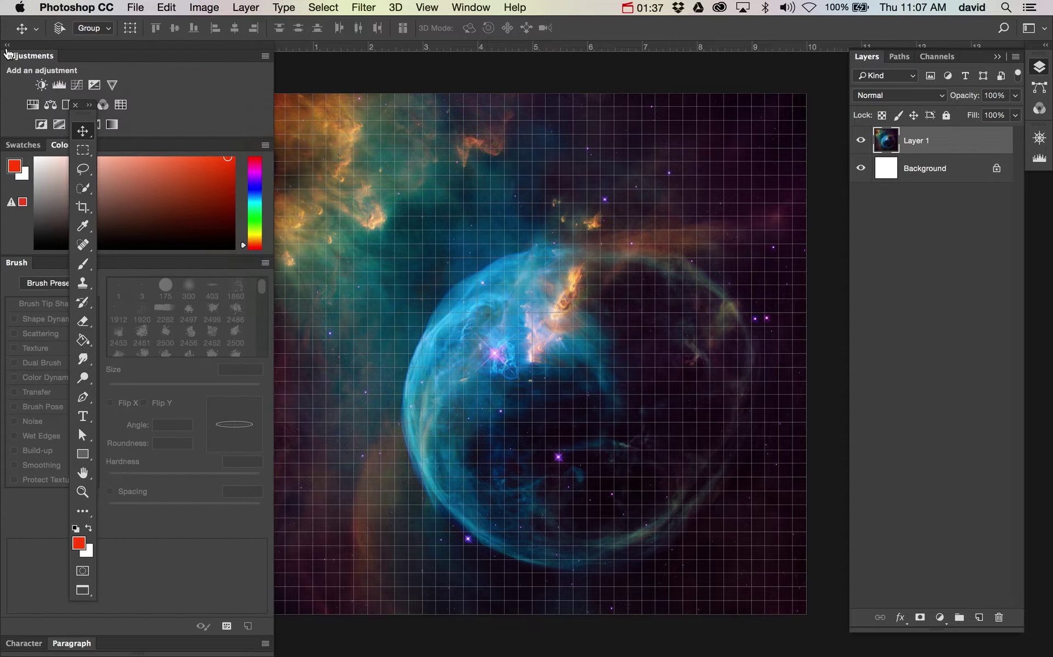
click(7, 45)
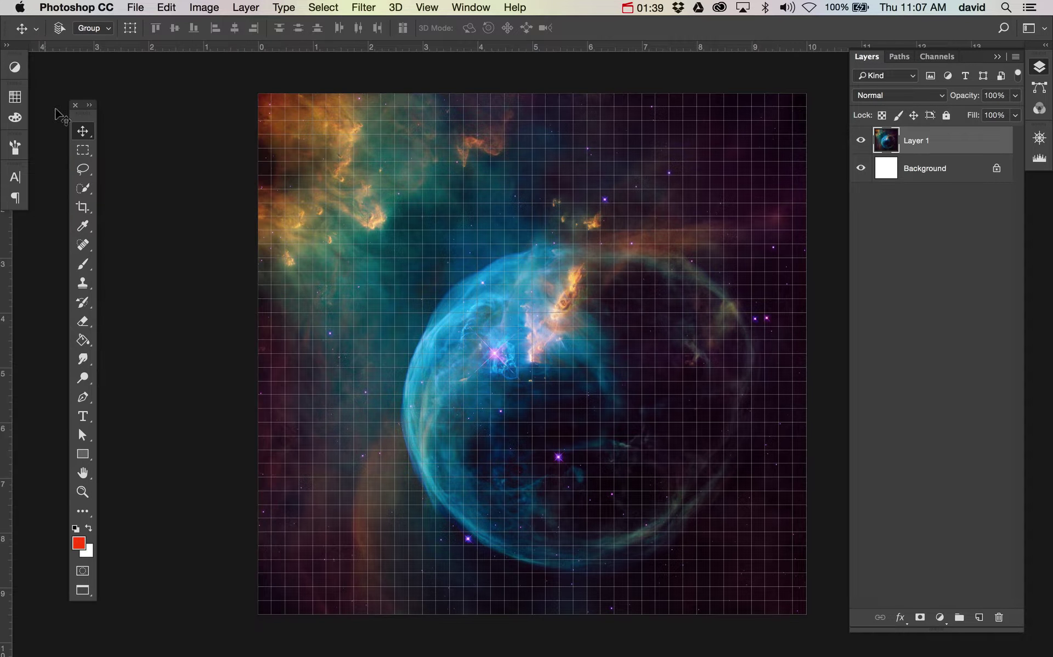
drag(83, 105, 93, 121)
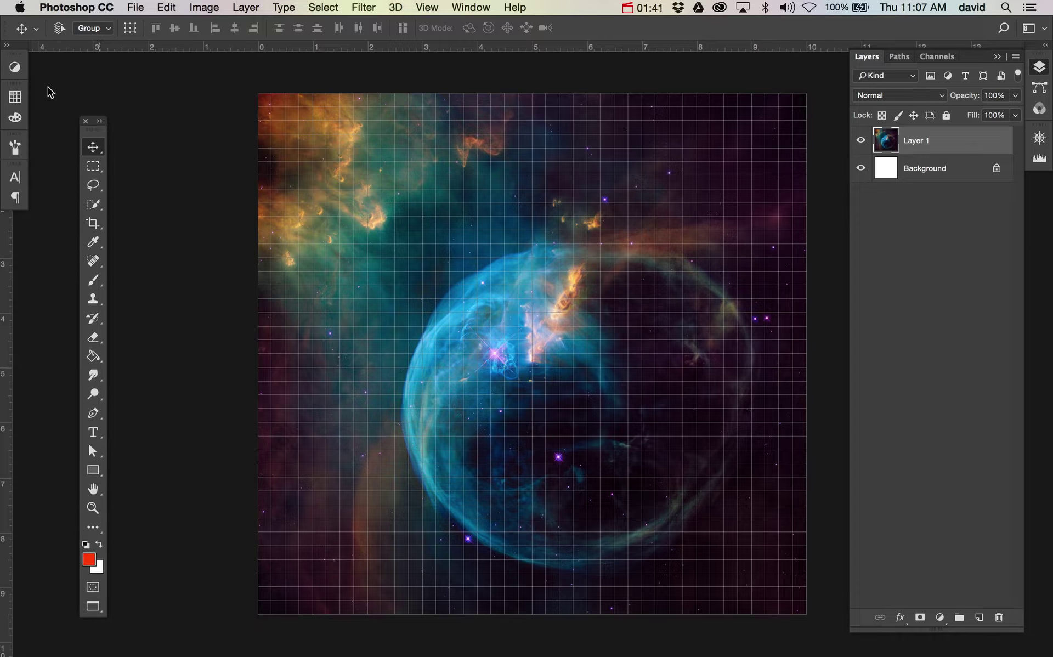
drag(294, 274, 325, 279)
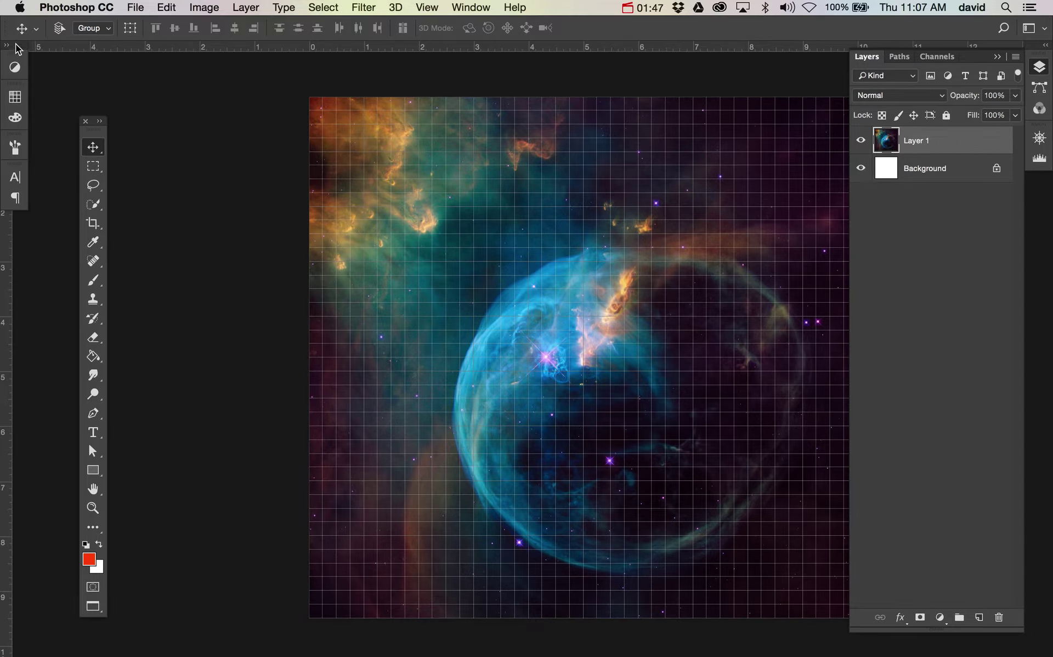
drag(16, 52, 176, 288)
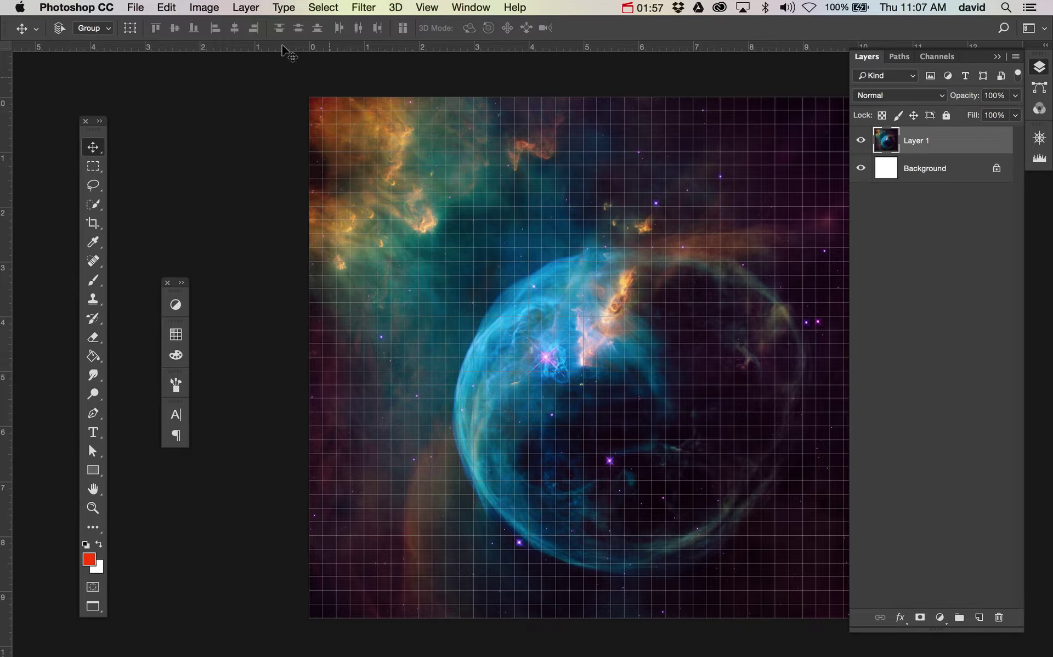
Step: Drag horizontal guides from the top ruler to 1, 2, 3, 4, 5, 6, 7, 8 and 9 inches
drag(301, 47, 389, 153)
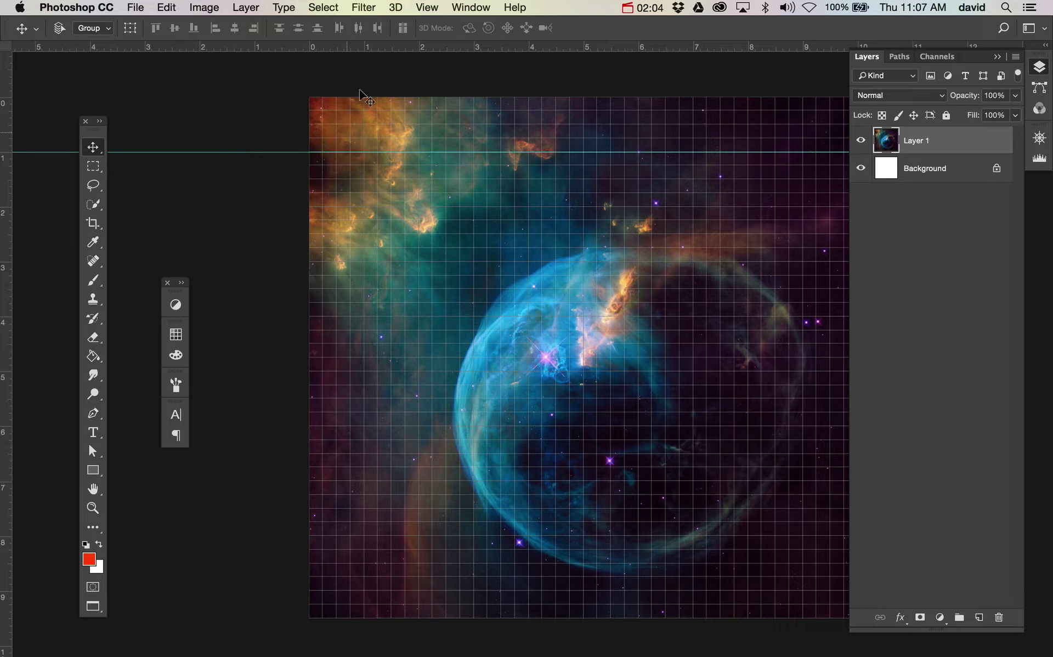
drag(366, 47, 374, 210)
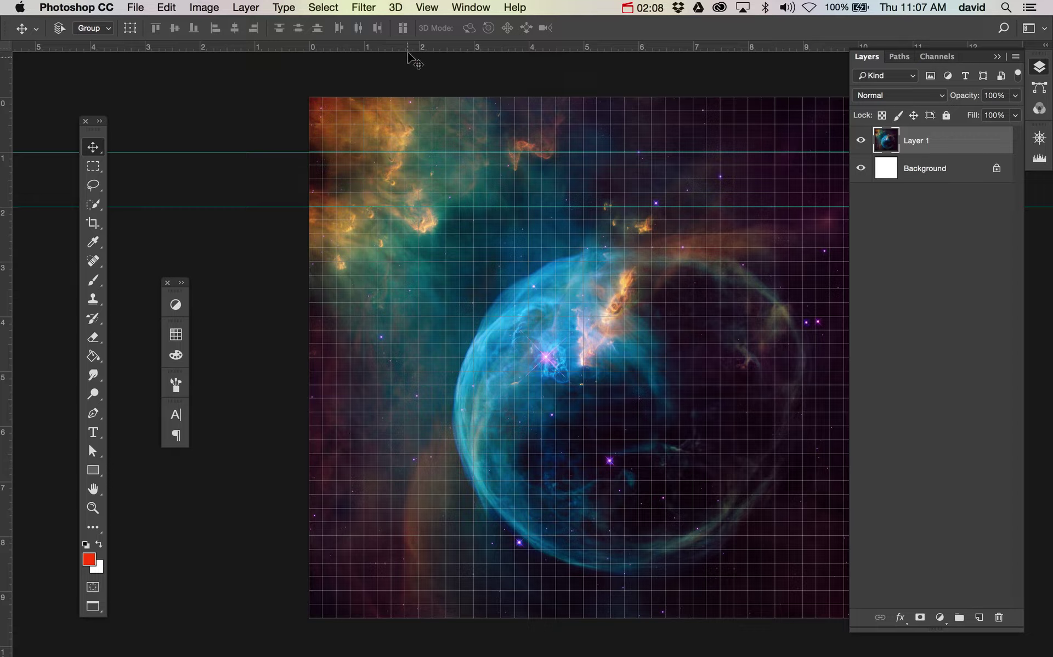
drag(413, 47, 414, 262)
drag(422, 47, 399, 317)
drag(414, 48, 348, 372)
drag(400, 48, 372, 426)
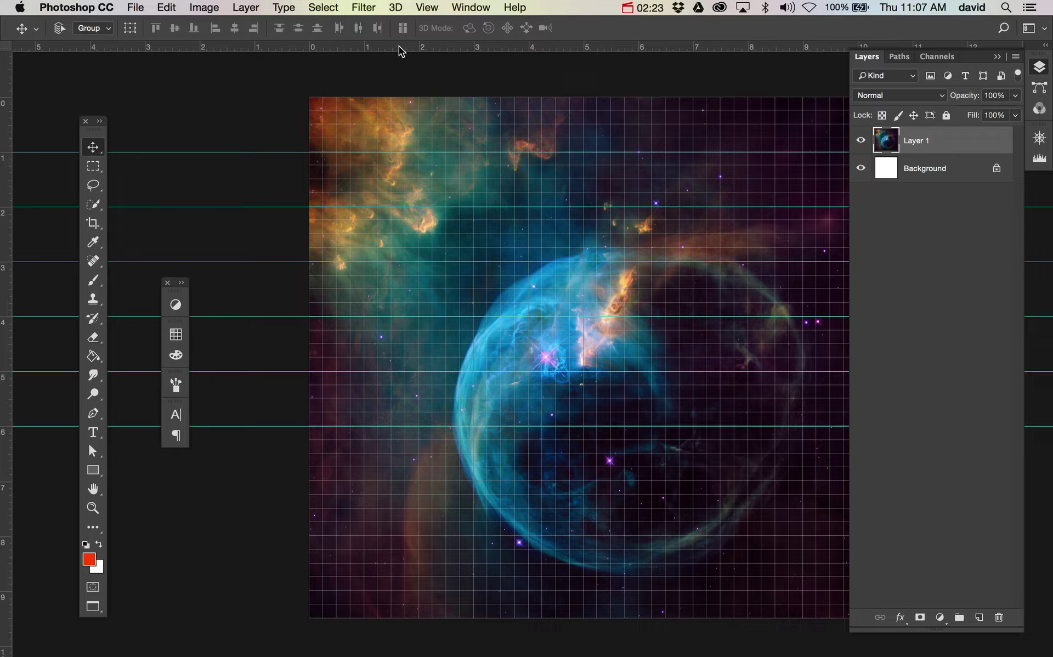
drag(399, 49, 357, 485)
drag(400, 48, 353, 535)
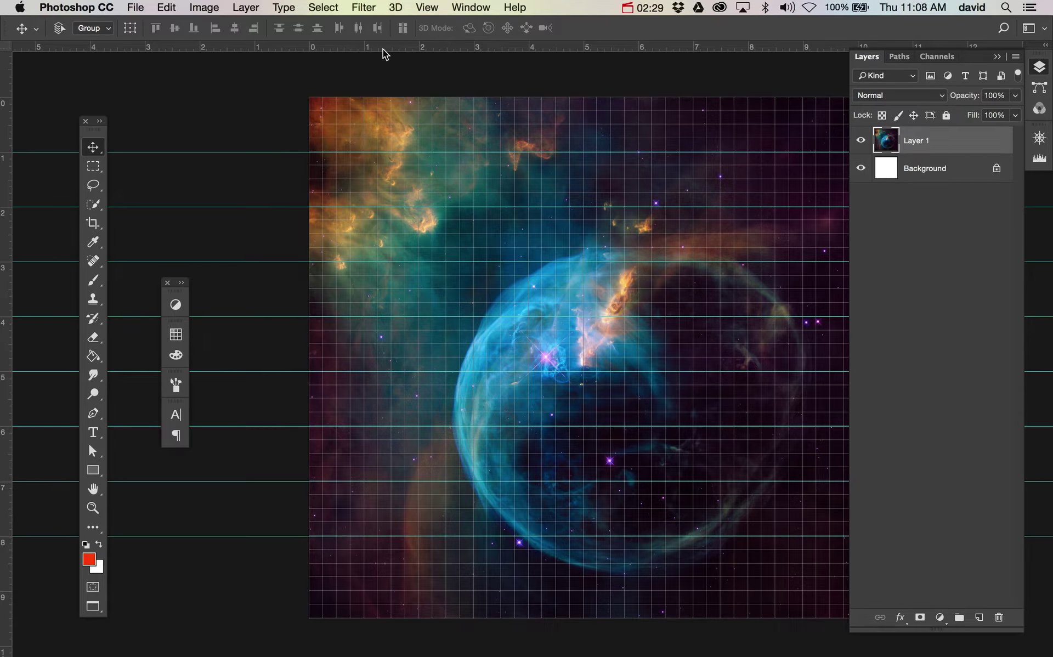
drag(383, 48, 346, 591)
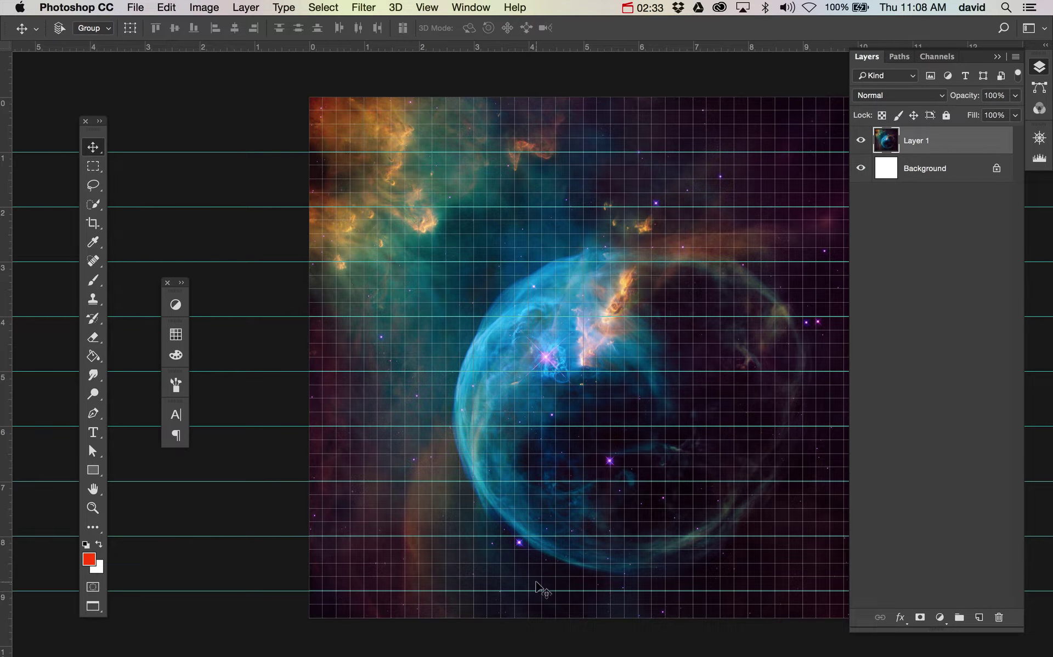
drag(631, 389, 573, 388)
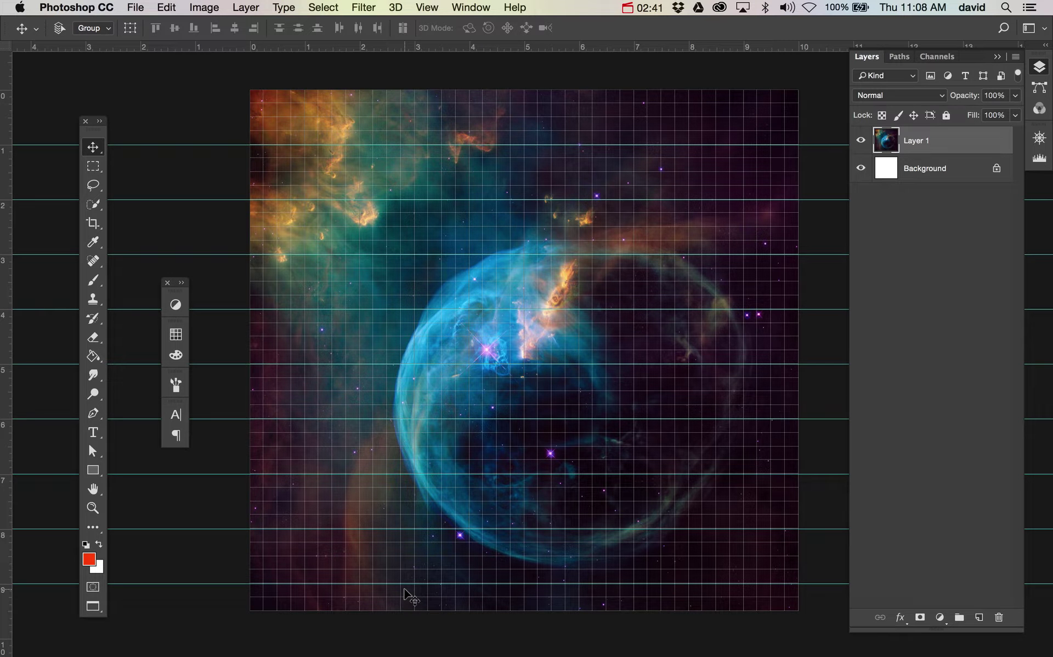
Step: Start a crop and pull its bottom edge up to the last one-inch guide
key(c)
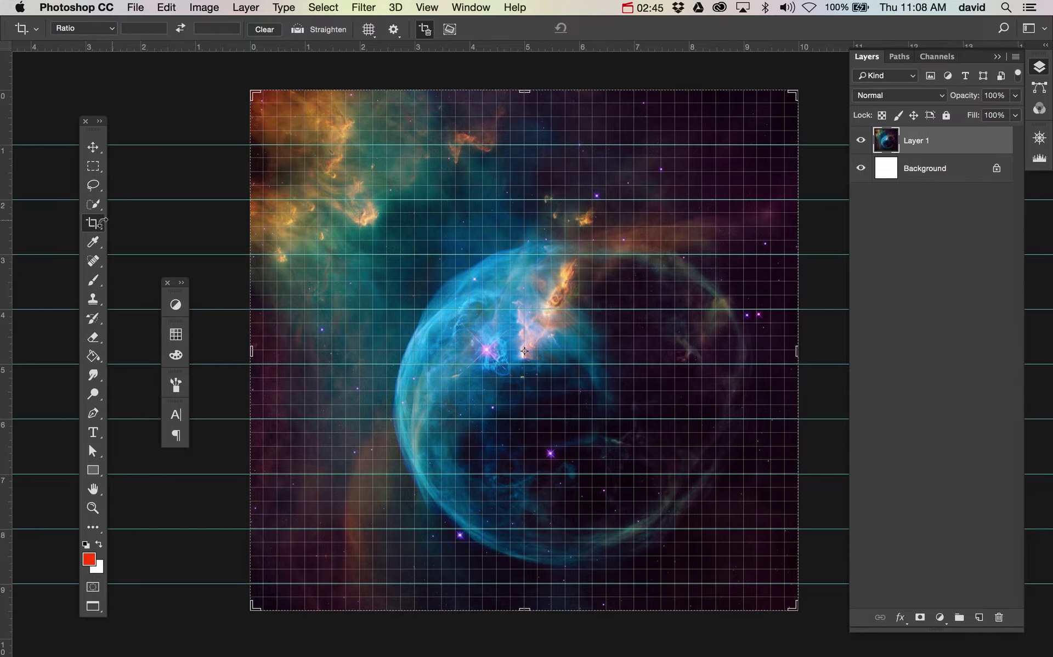
drag(103, 226, 142, 223)
drag(523, 605, 524, 595)
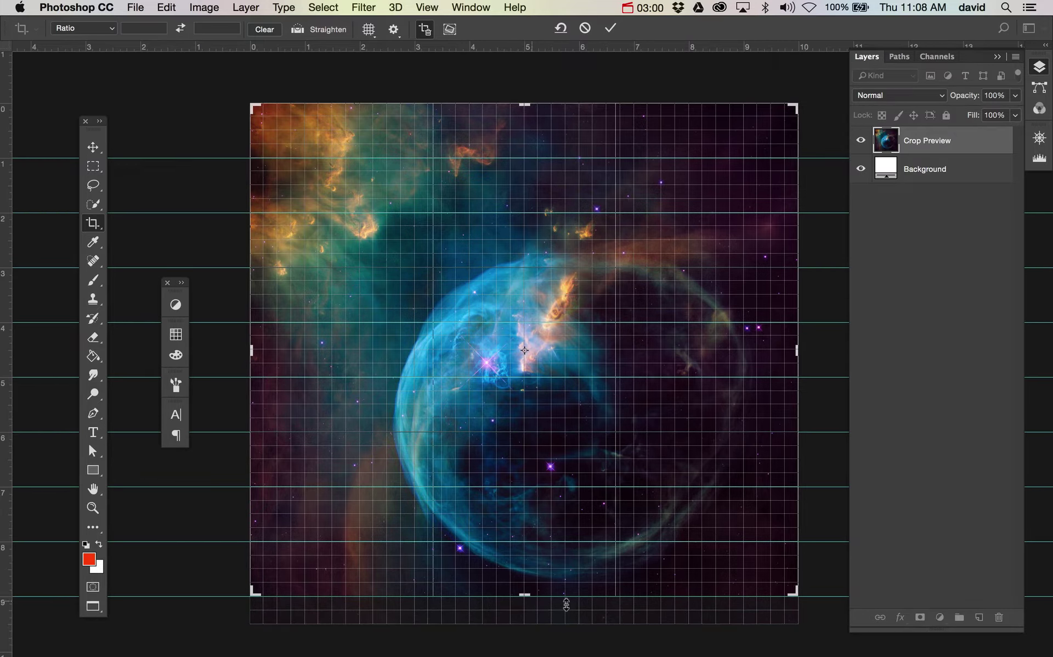
Step: Raise the crop shield opacity from 75% to 100%
click(425, 31)
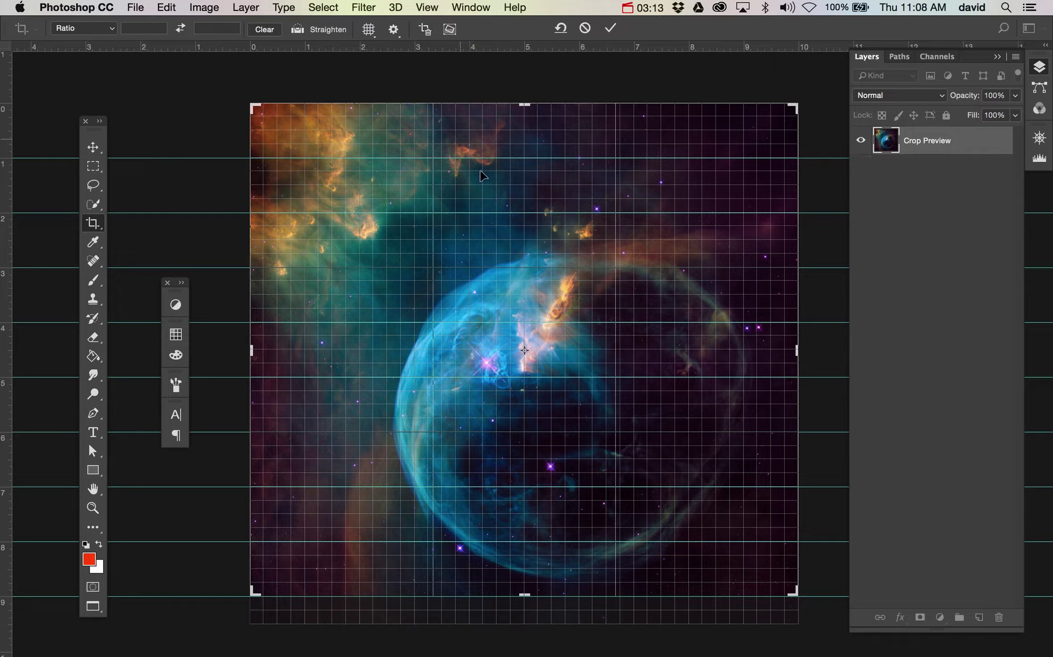
click(426, 32)
click(395, 31)
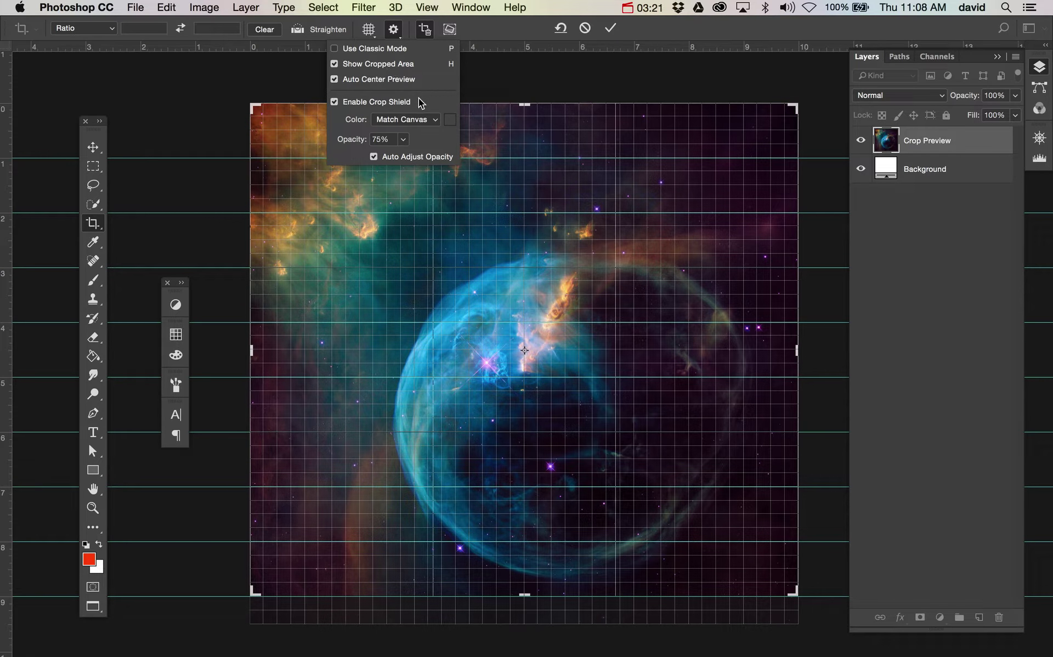
click(403, 144)
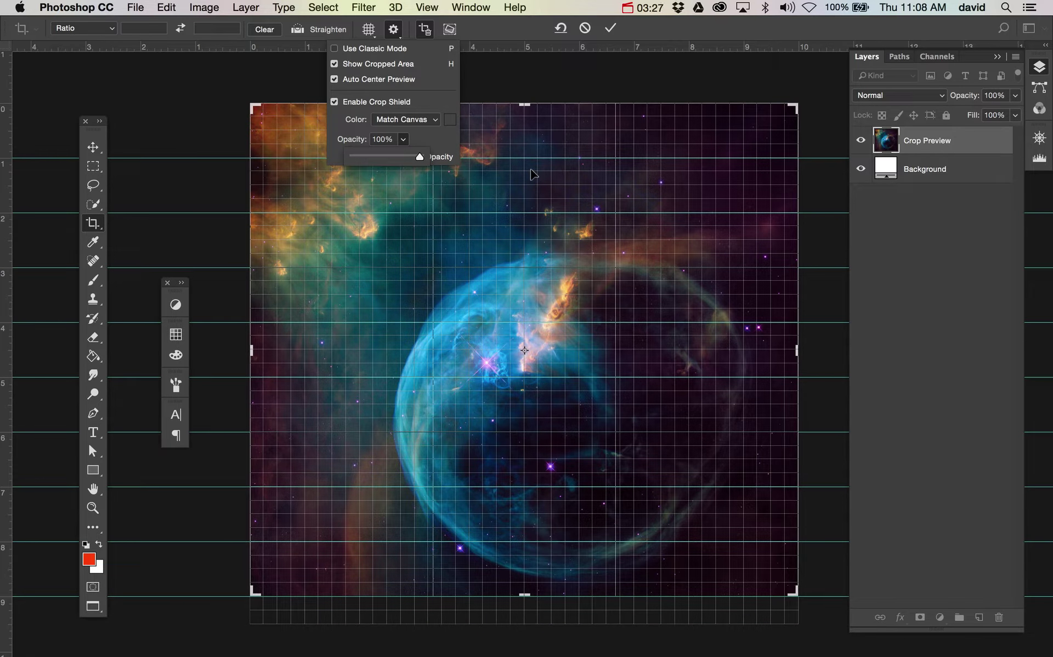
click(398, 33)
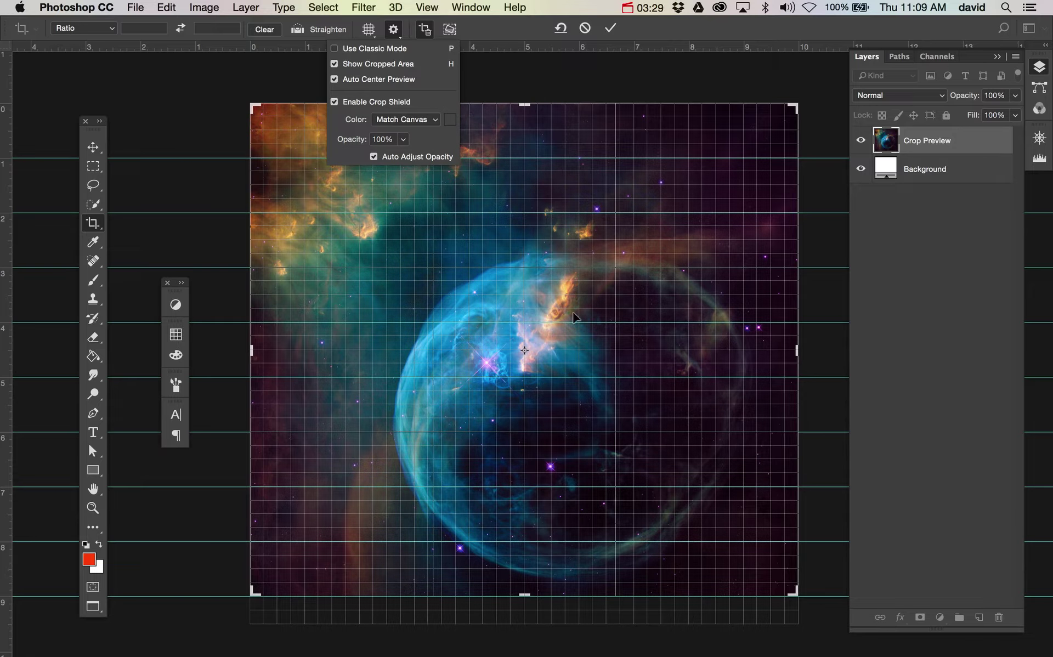
click(498, 82)
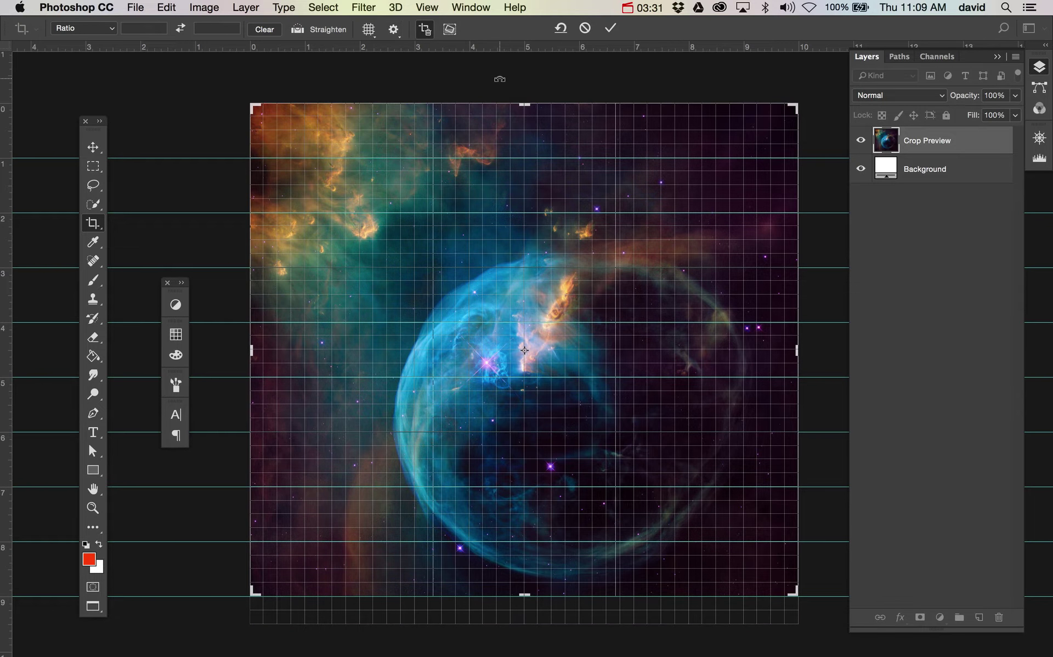
Step: Commit the crop at the 9-inch guide, hide the grid, and switch to the Rectangular Marquee
key(Return)
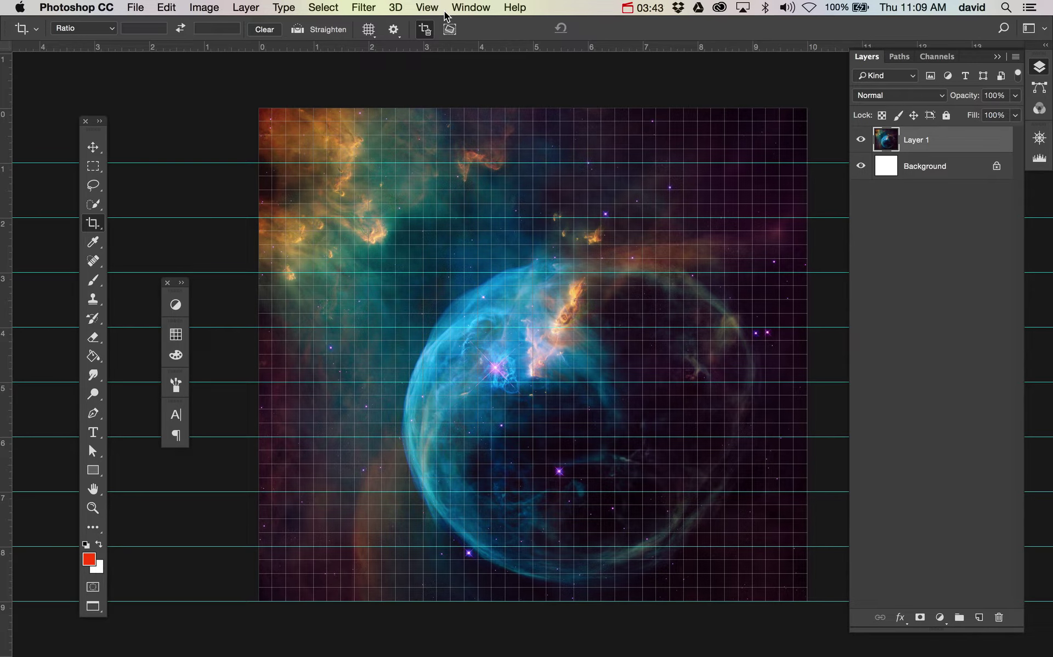
key(super+apostrophe)
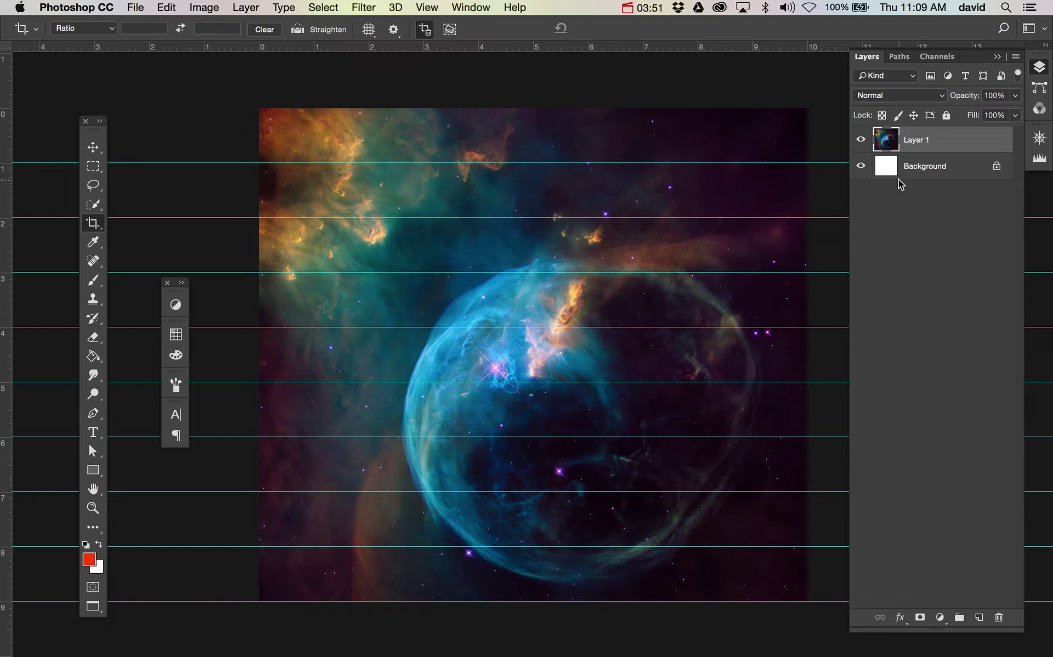
key(m)
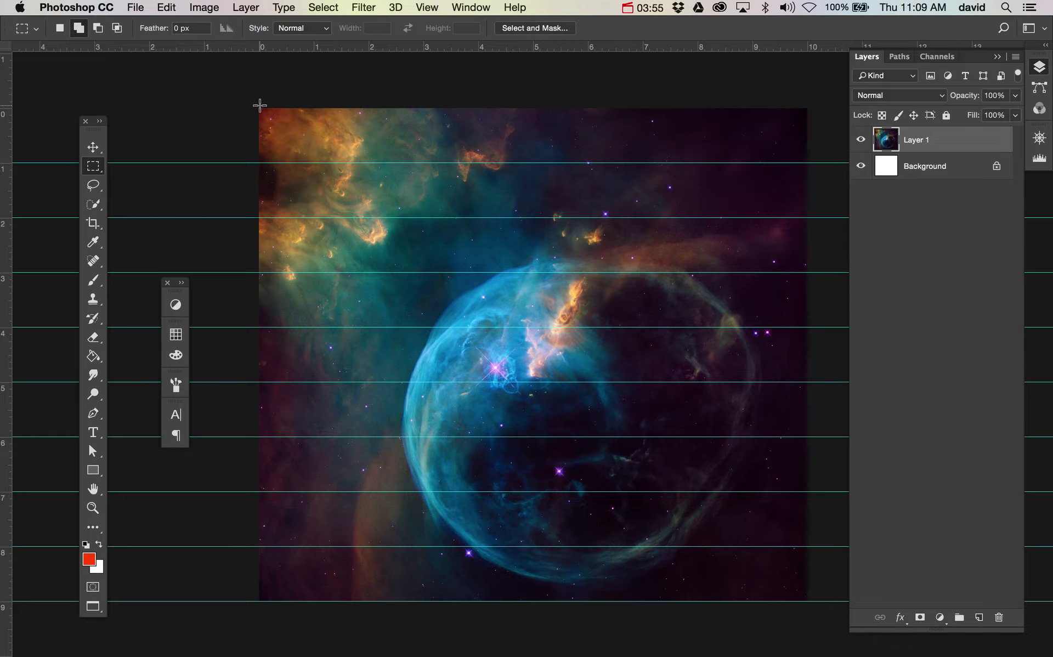
Step: Select the top one-inch strip and copy it to a new Layer 2
drag(260, 105, 807, 162)
key(super+j)
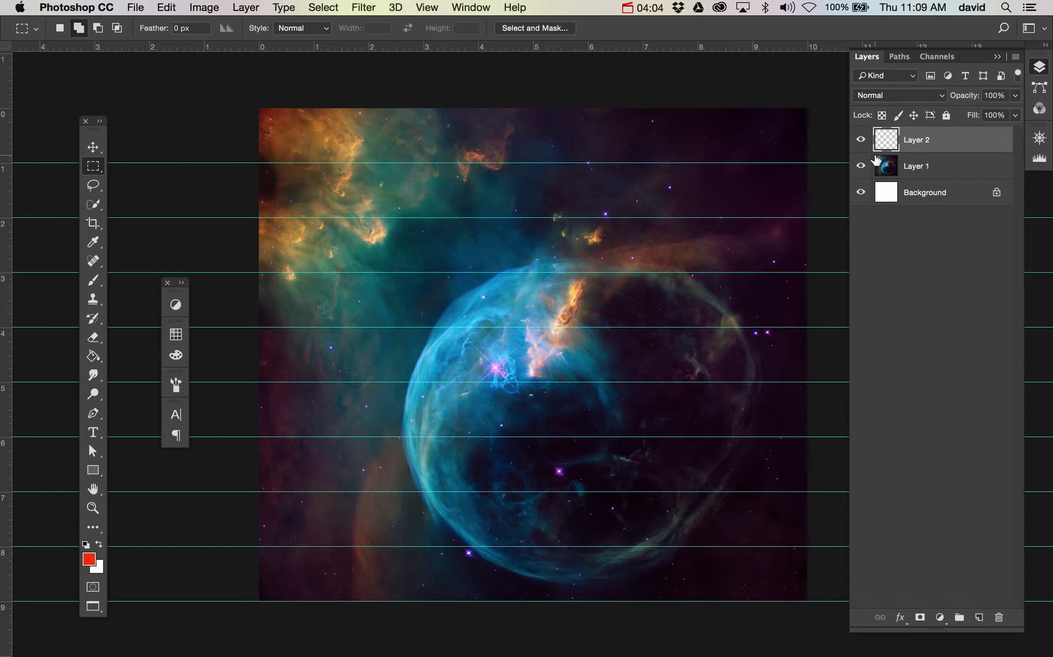
click(245, 7)
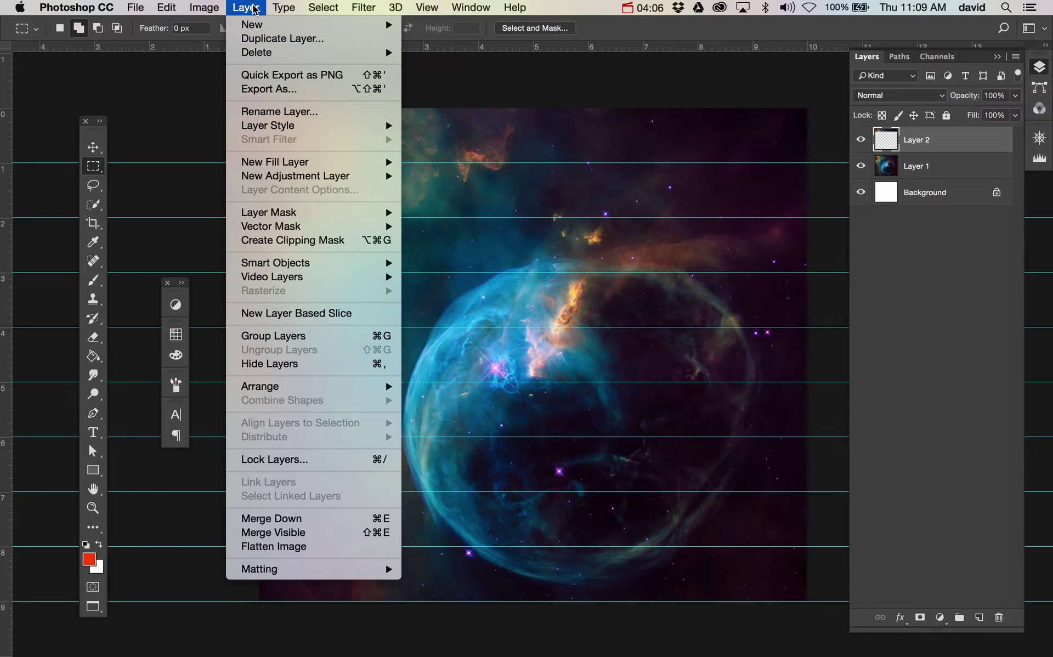
mouse_move(387, 25)
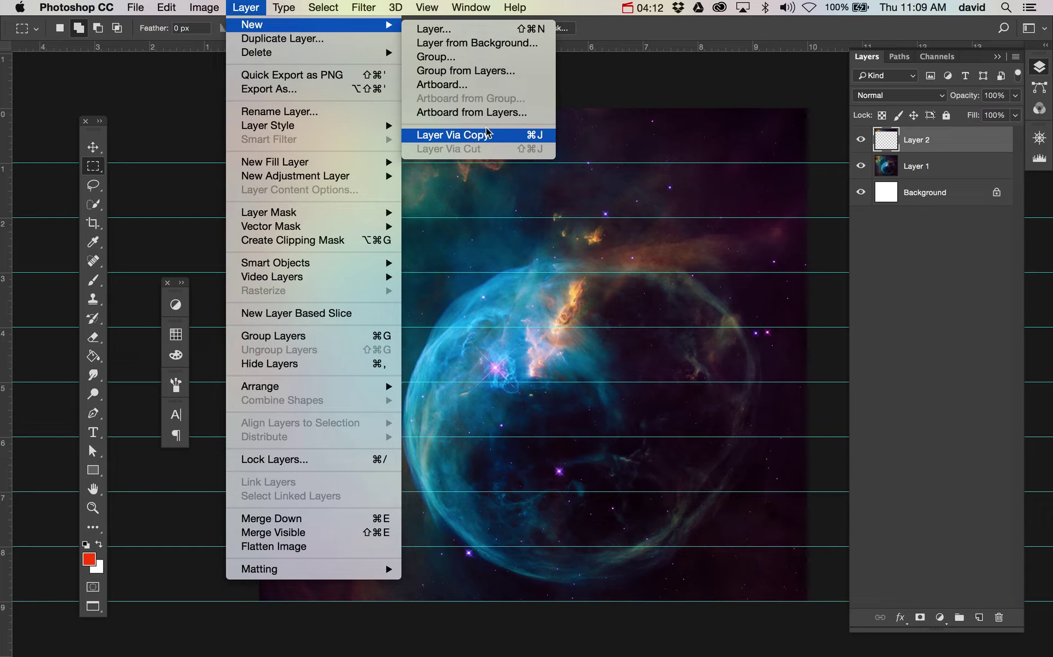
click(630, 83)
click(882, 174)
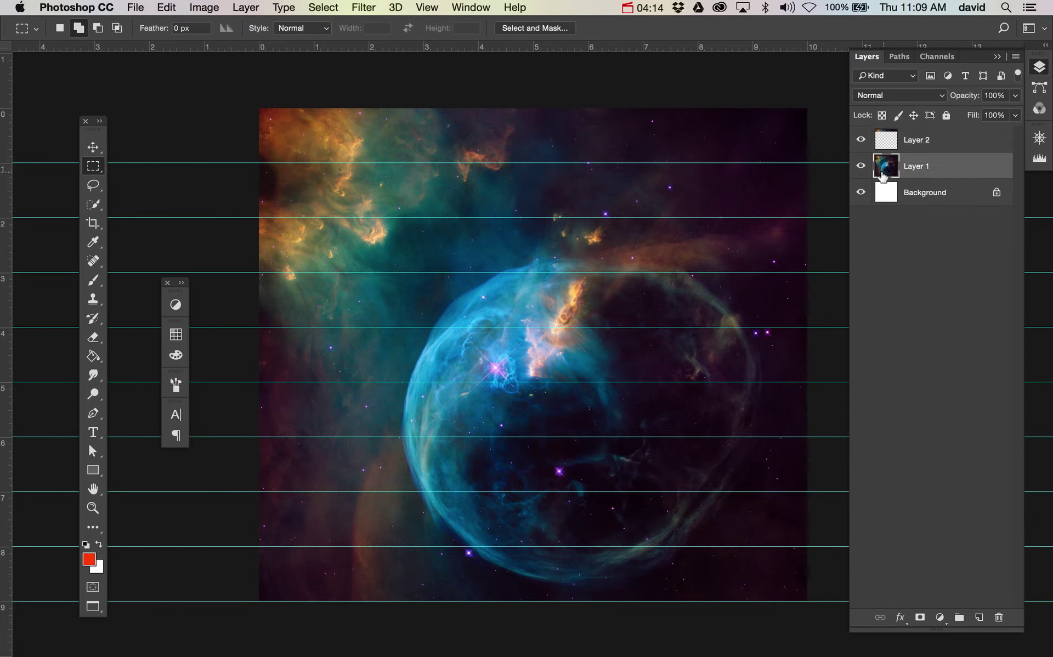
Step: Copy the second and third one-inch strips from Layer 1 onto Layers 3 and 4
drag(808, 164, 257, 215)
key(super+j)
click(871, 195)
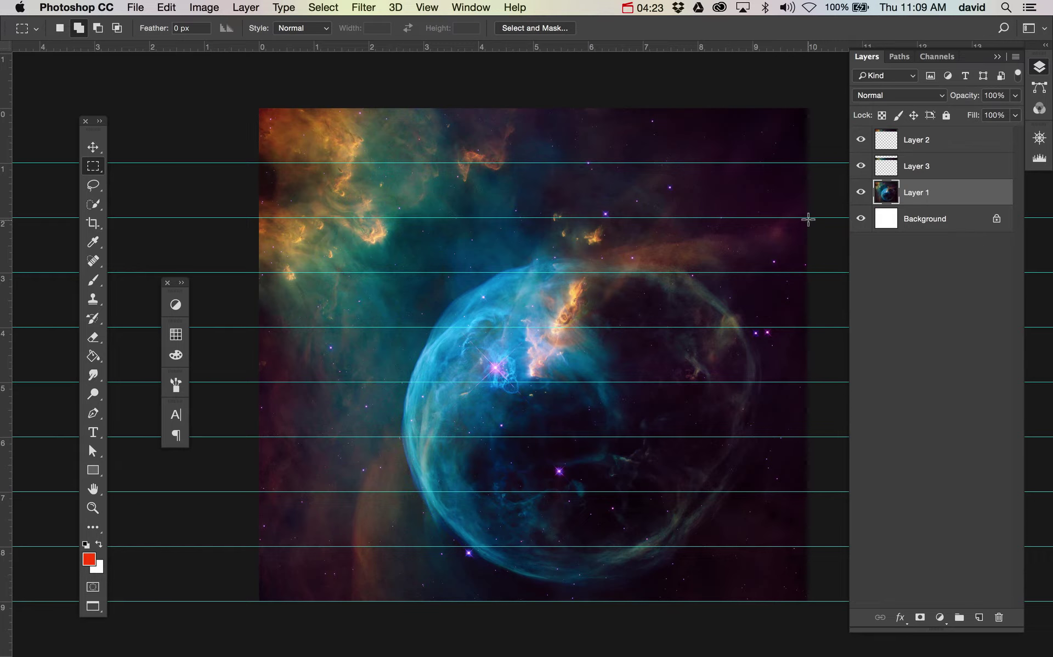
drag(809, 218, 253, 273)
key(super+j)
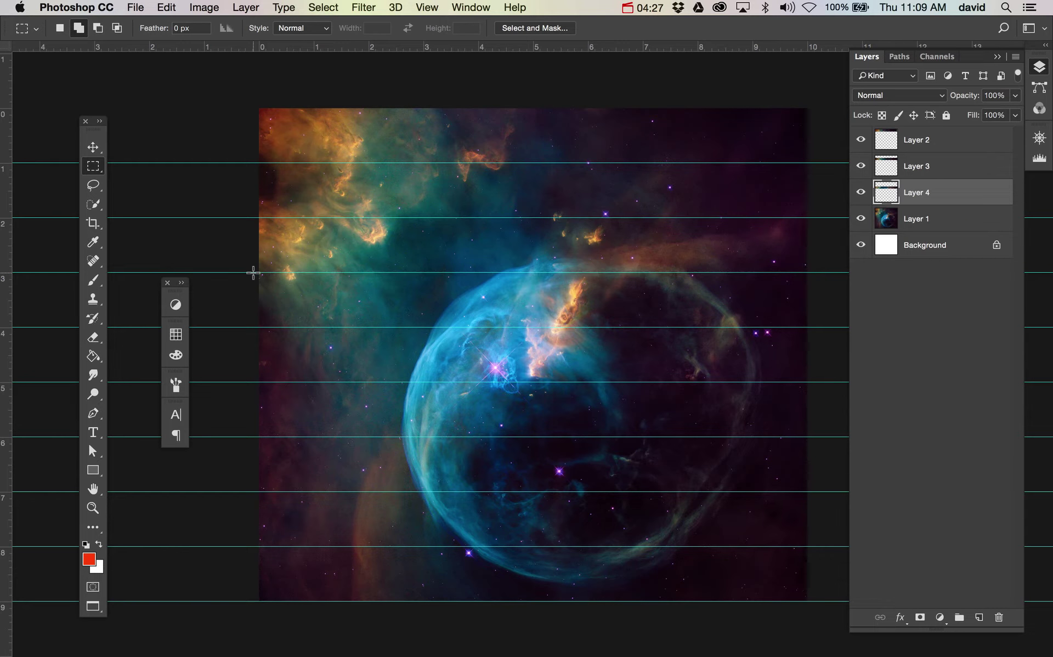
key(super+bracketleft)
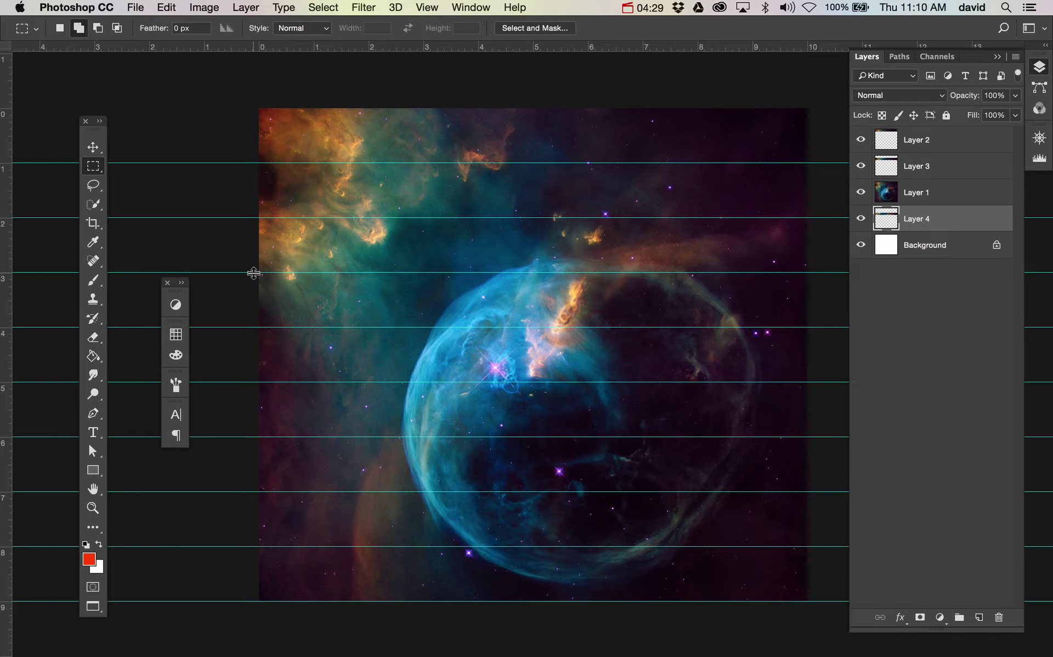
key(super+bracketright)
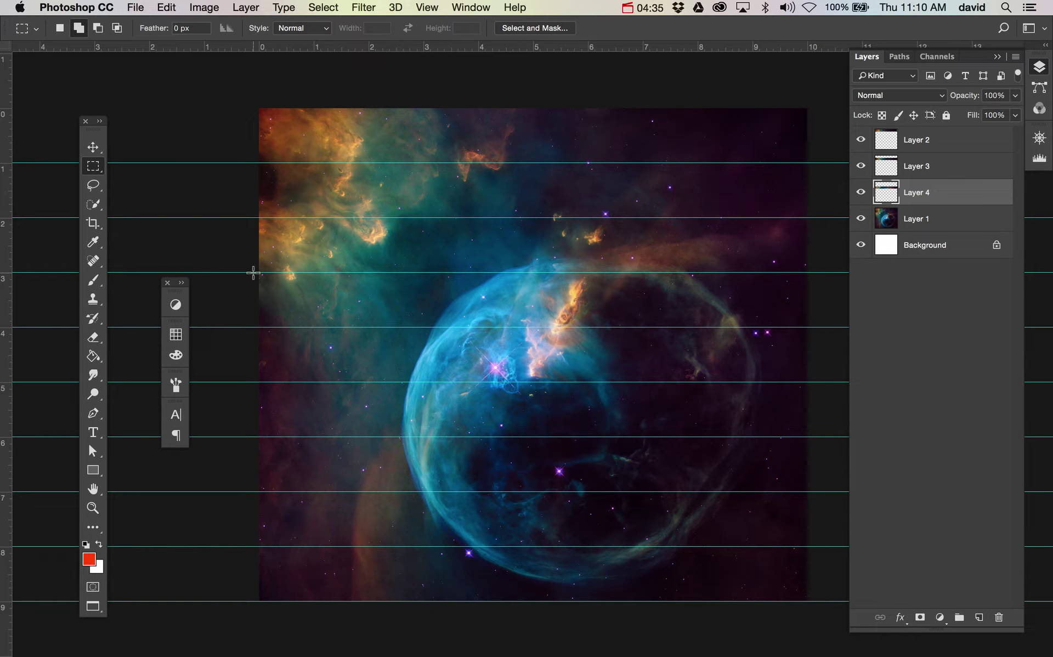
key(alt+bracketleft)
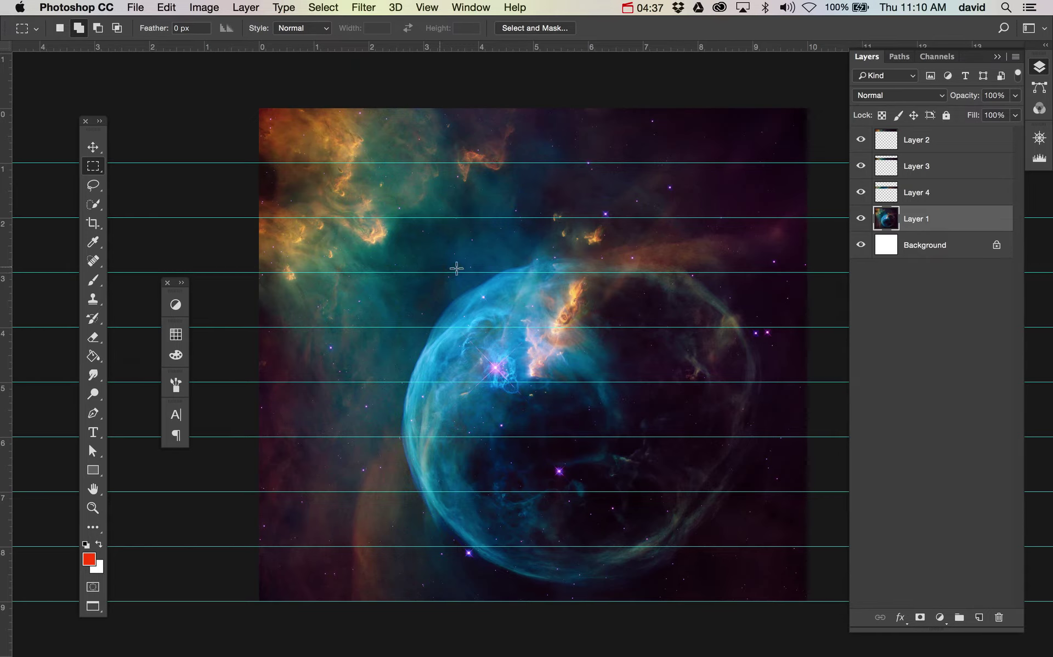
Step: Copy the fourth, fifth and sixth one-inch strips onto Layers 5, 6 and 7
drag(809, 272, 252, 327)
key(ctrl+j)
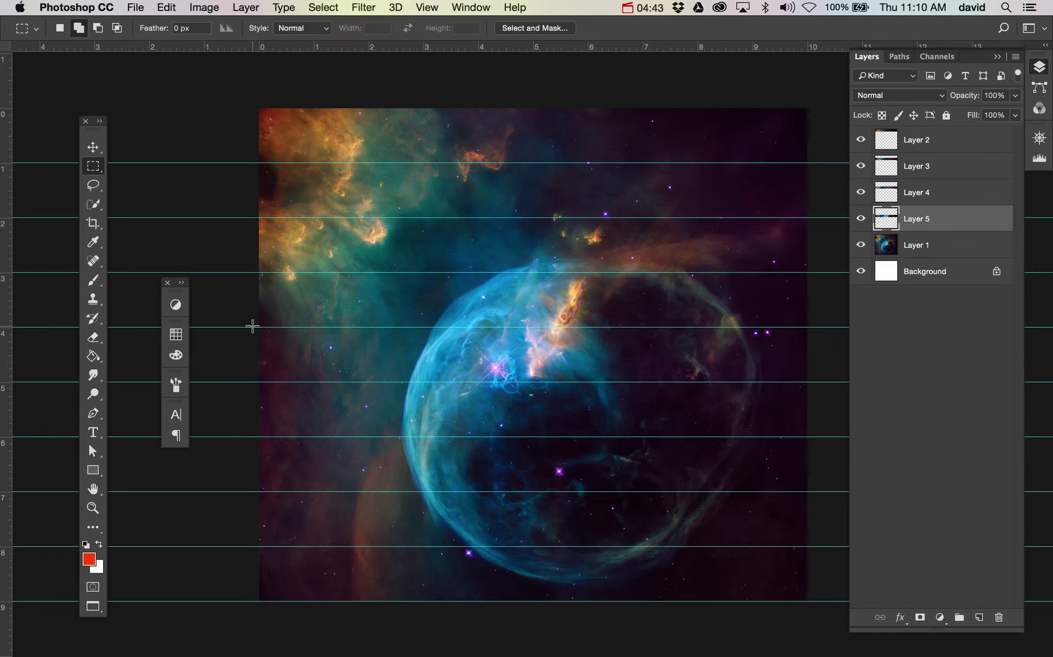
key(alt+bracketleft)
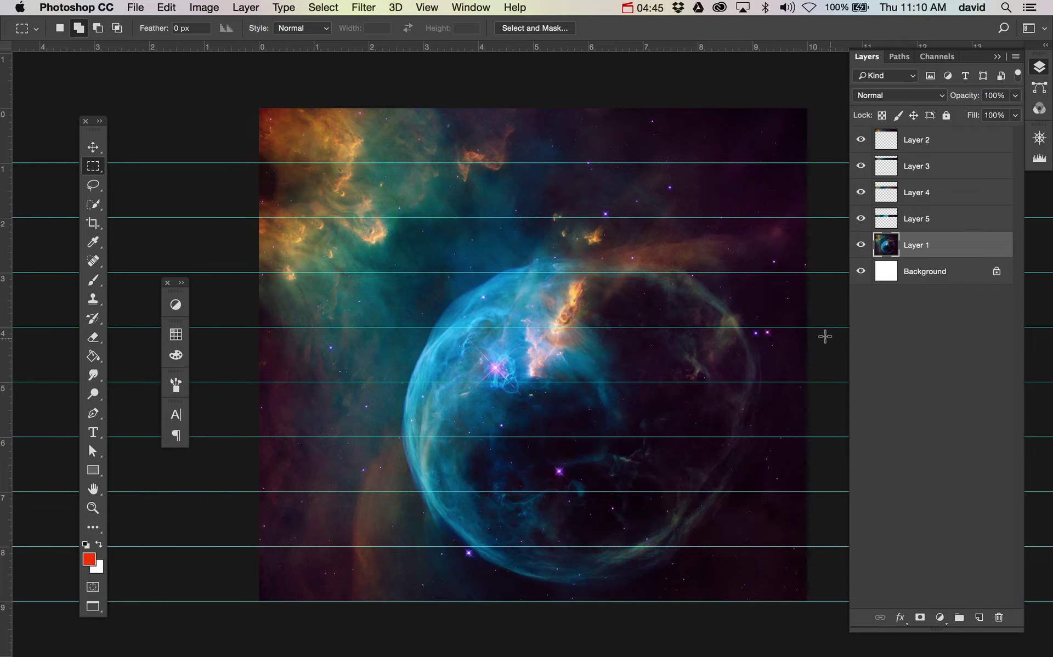
drag(811, 327, 245, 380)
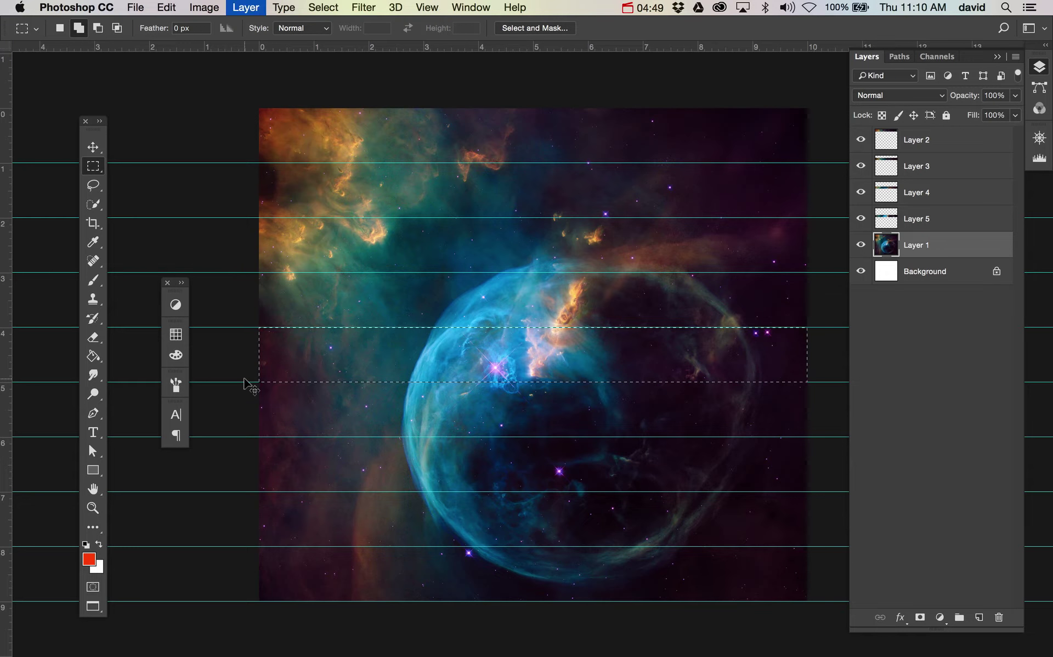
key(super+j)
key(alt+bracketleft)
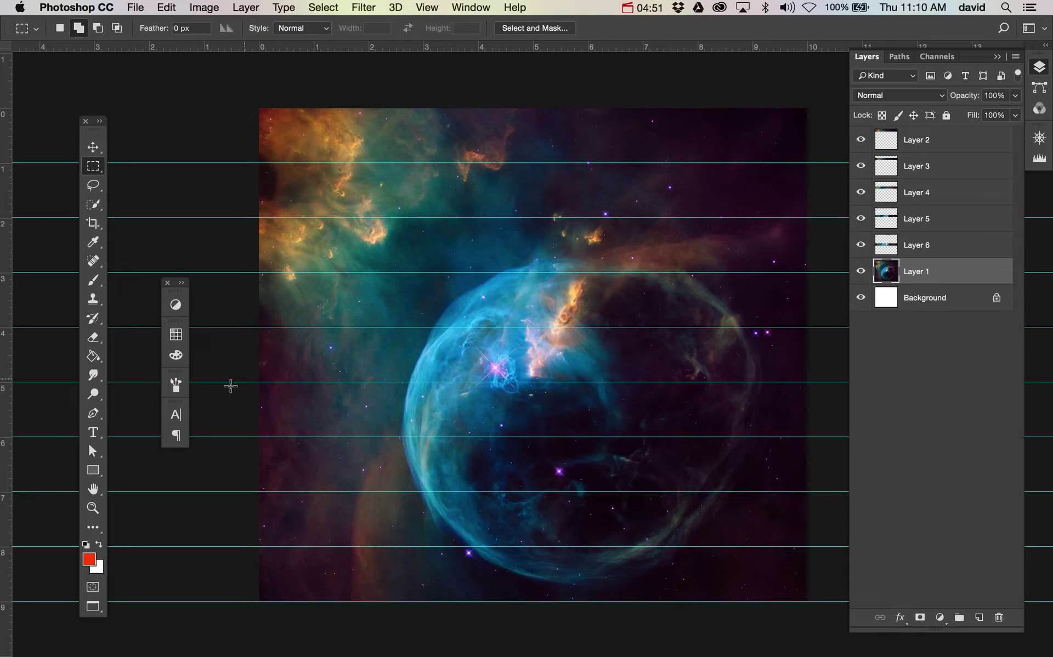
drag(803, 385, 244, 437)
key(super+j)
key(alt+bracketleft)
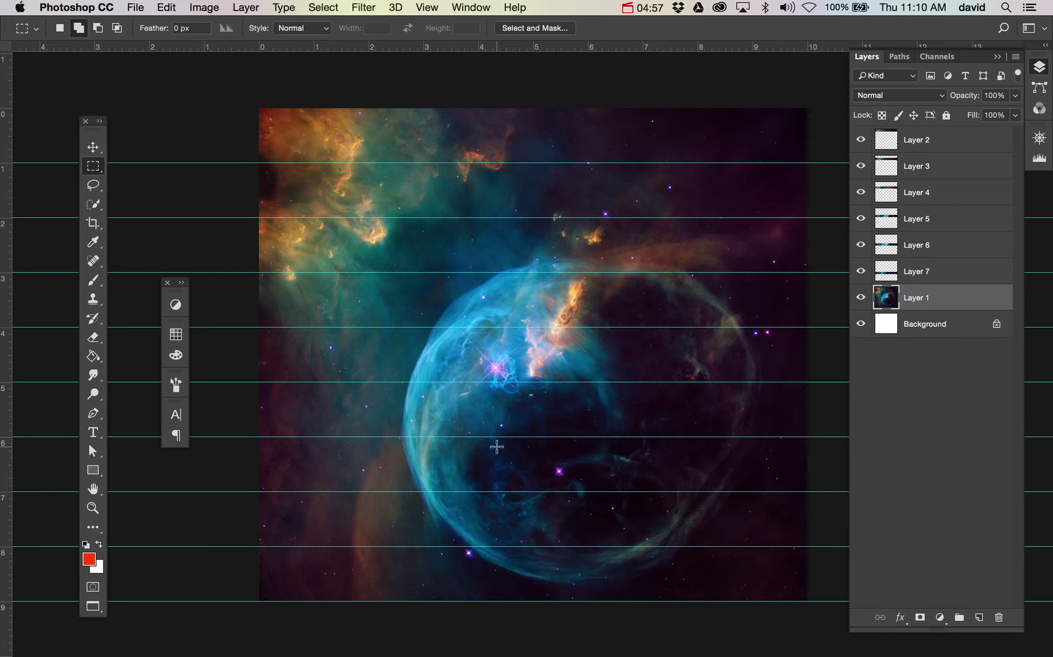
Step: Copy the seventh, eighth and bottom one-inch strips onto Layers 8, 9 and 10
drag(806, 437, 234, 490)
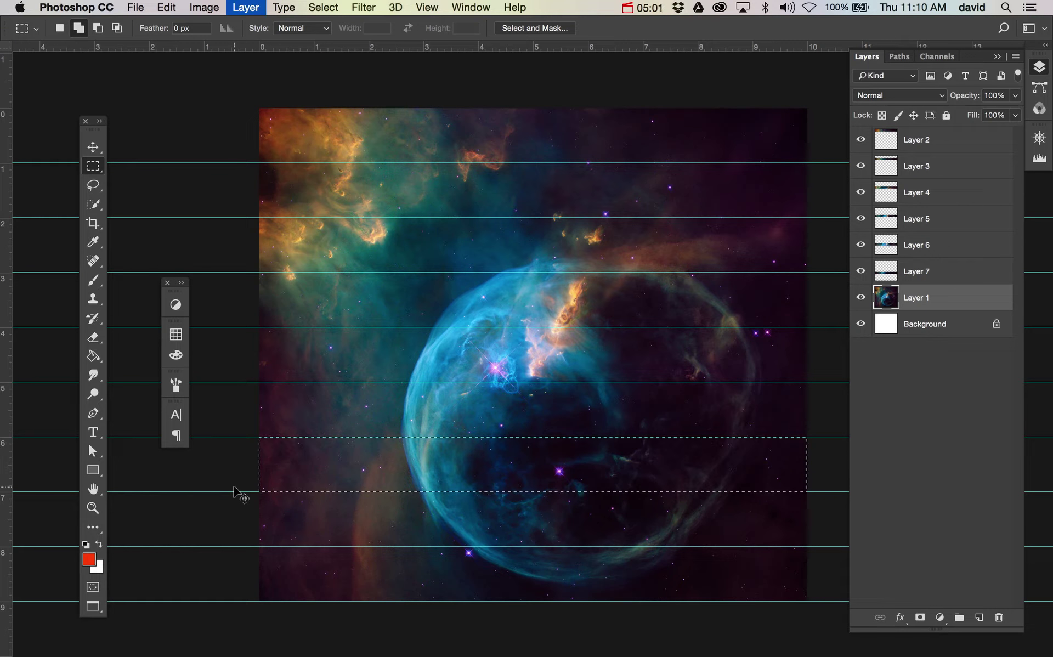
key(super+j)
key(alt+bracketleft)
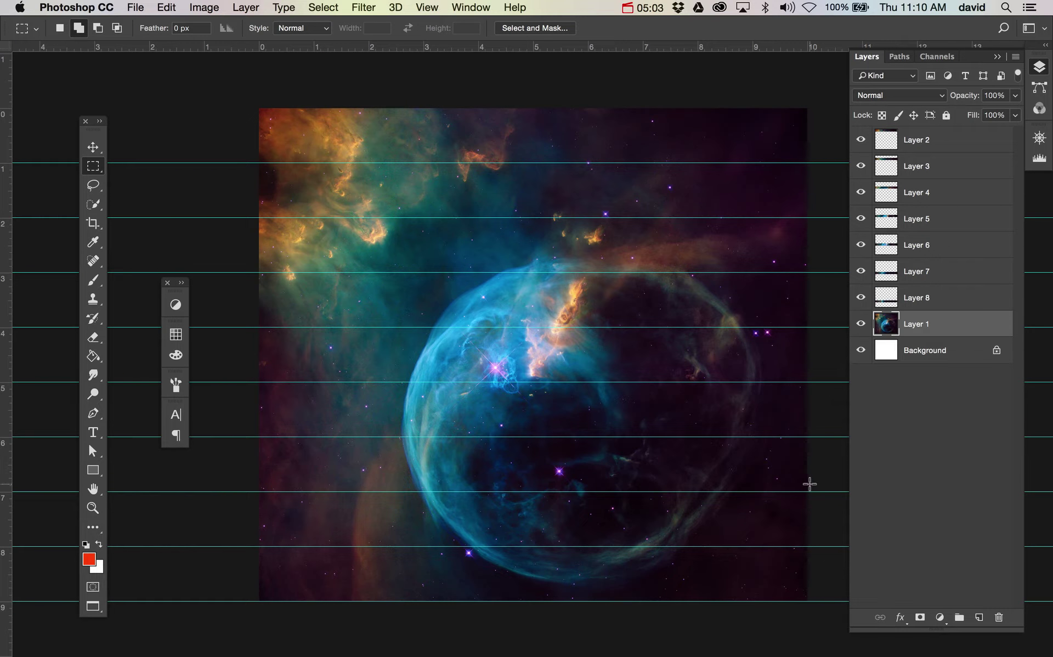
drag(807, 492, 254, 550)
key(super+j)
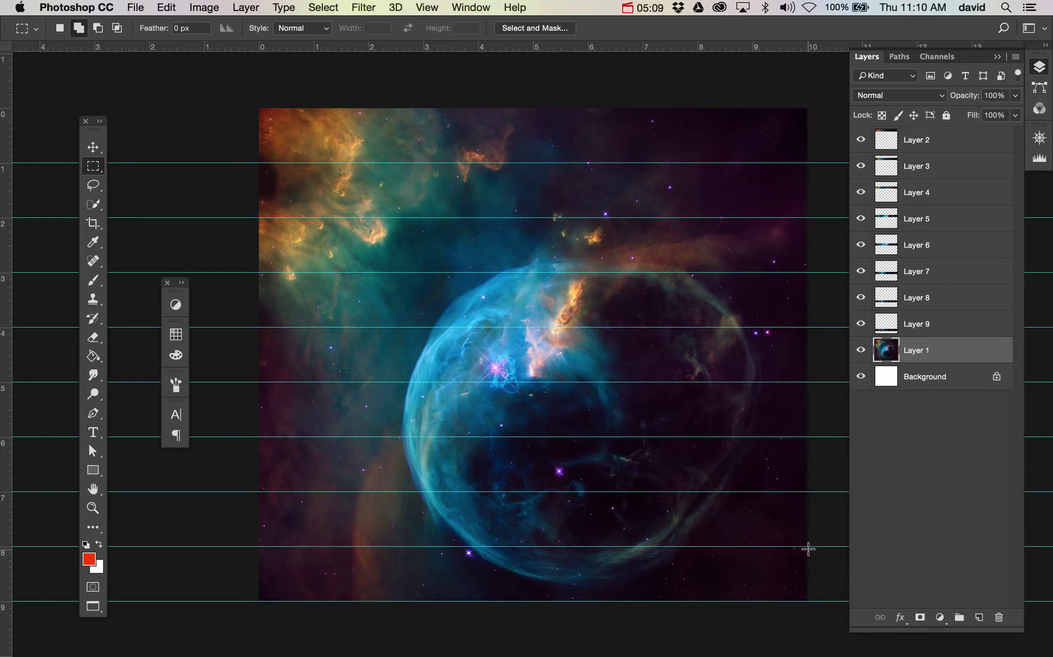
drag(808, 548, 258, 606)
key(super+j)
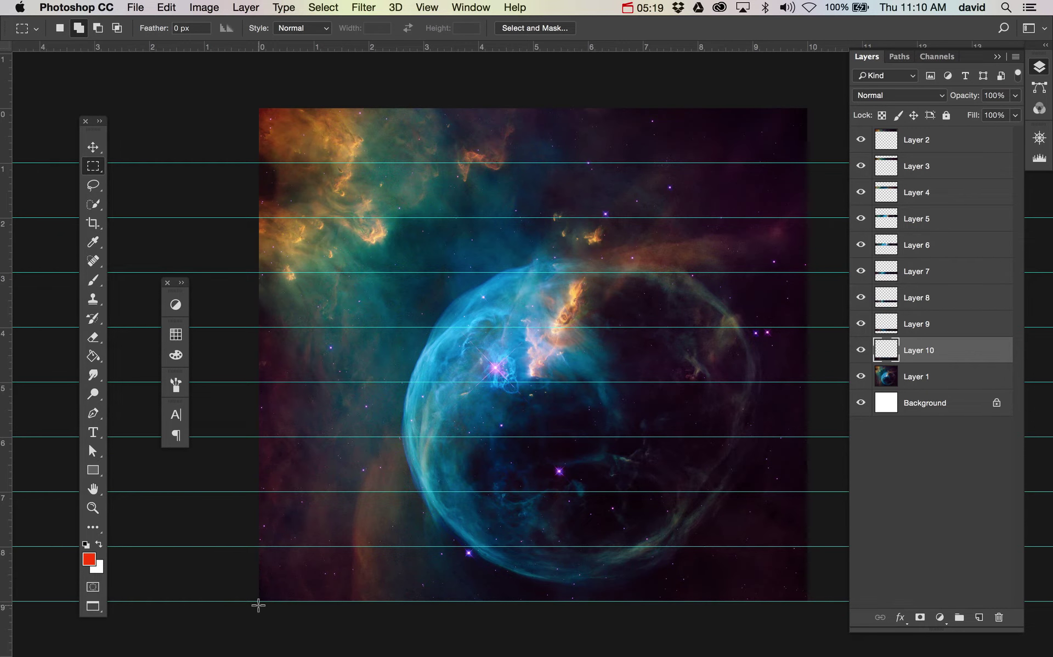
Step: Hide the guides and switch off Layer 1 so only the nine strip layers show
key(super+semicolon)
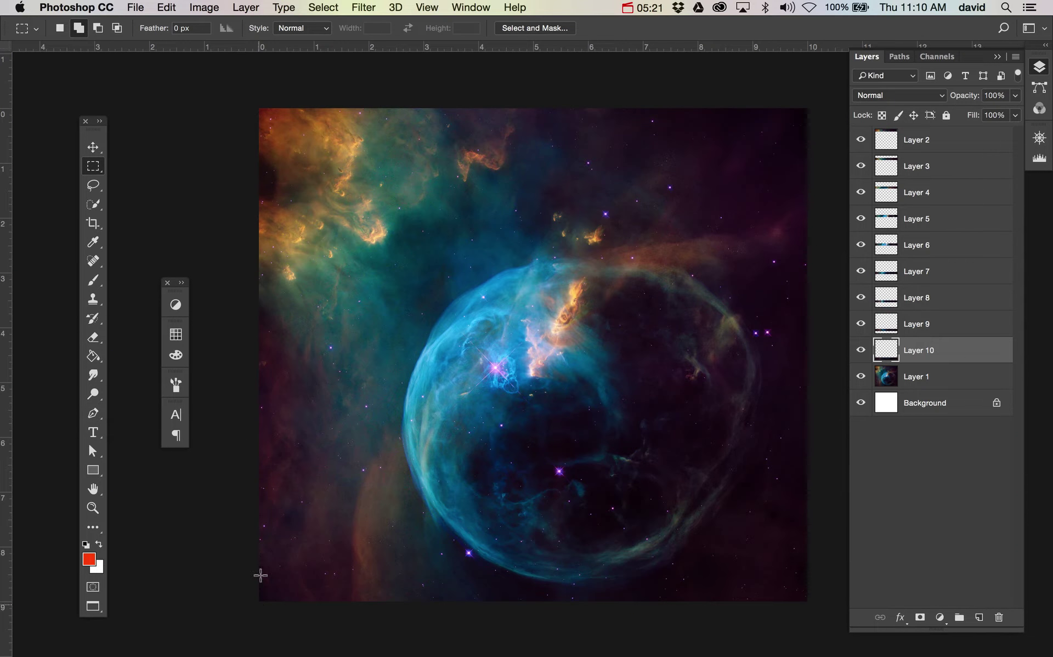
click(428, 7)
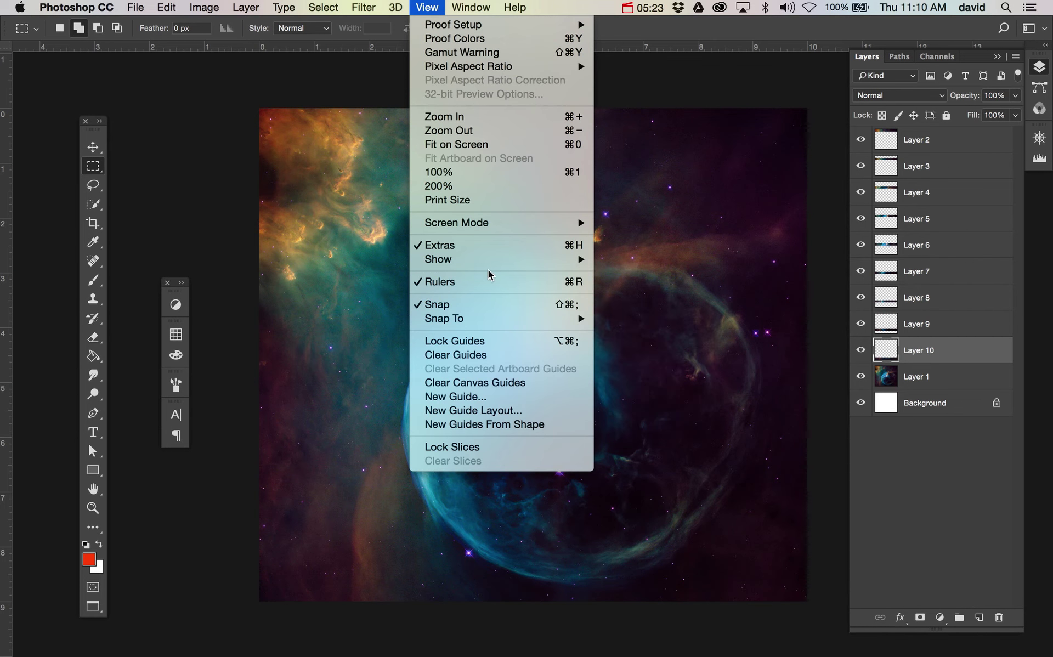
mouse_move(489, 260)
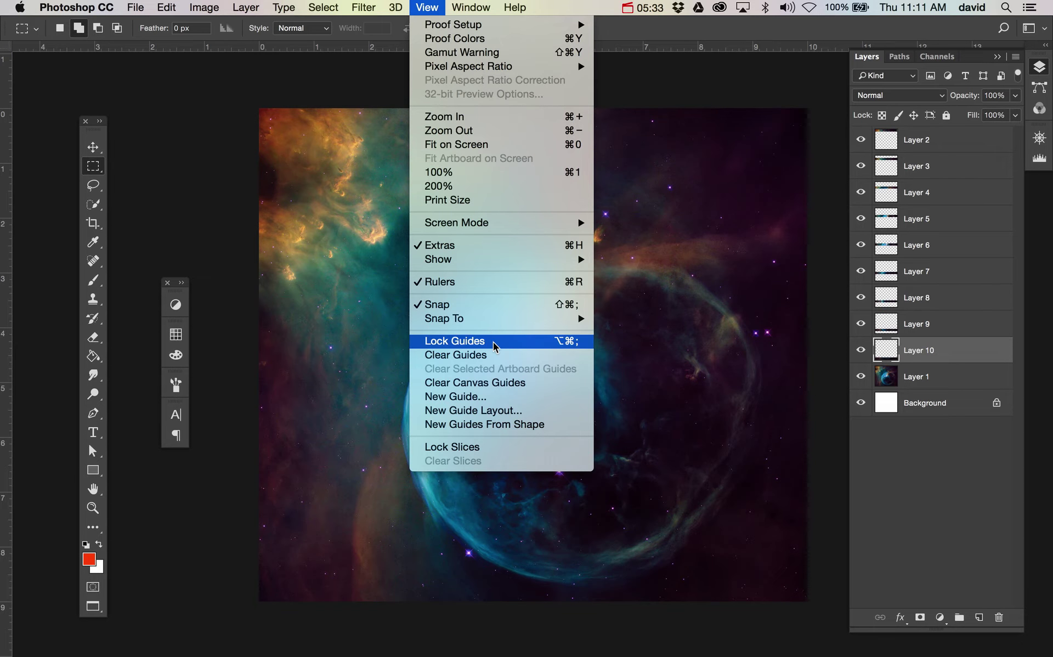
click(233, 203)
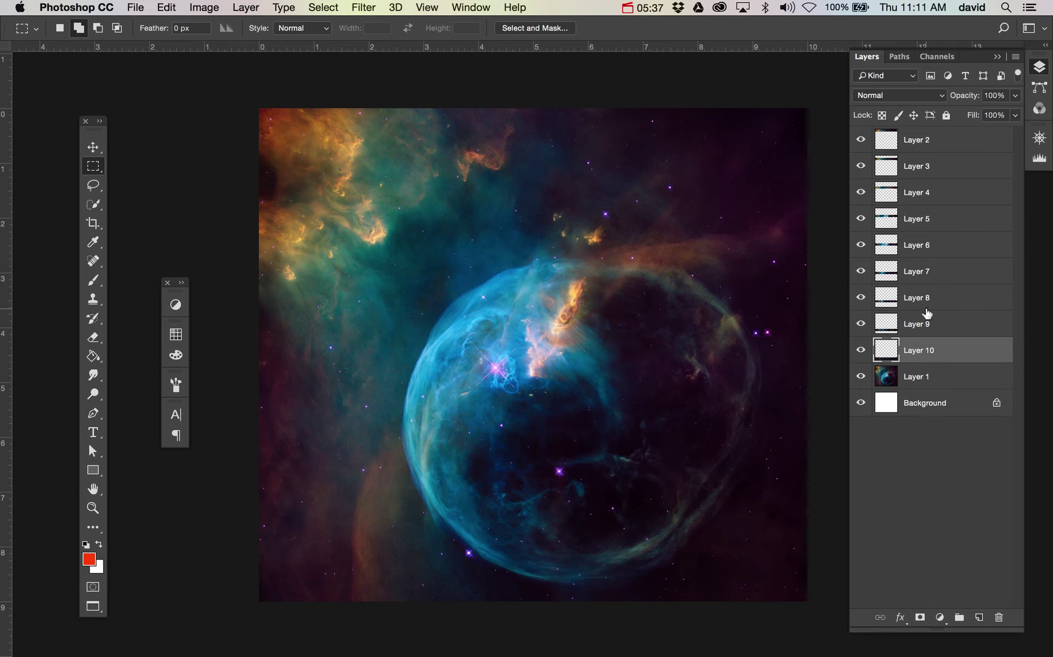
click(861, 377)
Step: Zoom in and pan to inspect the image's right edge, then zoom back out and recentre
key(super+plus)
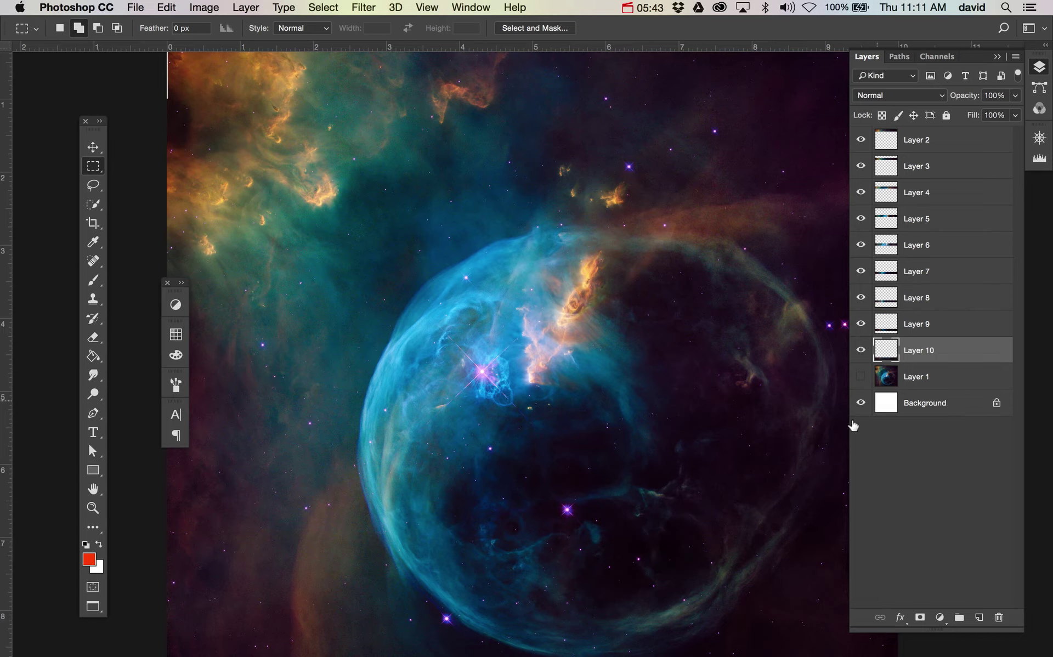
drag(735, 453, 519, 437)
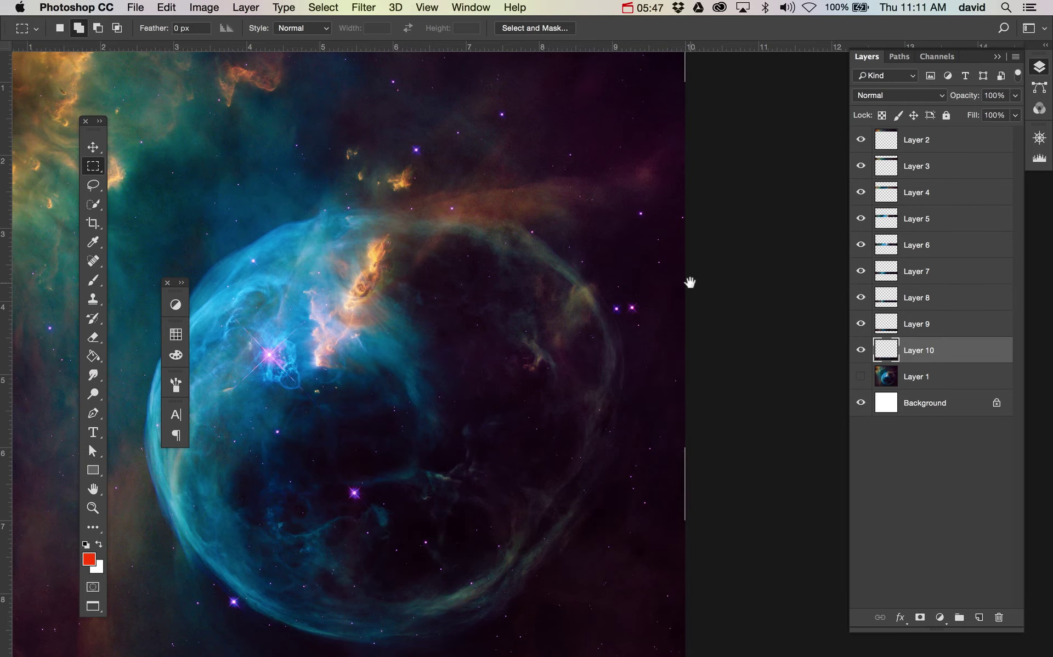
drag(688, 303, 736, 429)
key(super+minus)
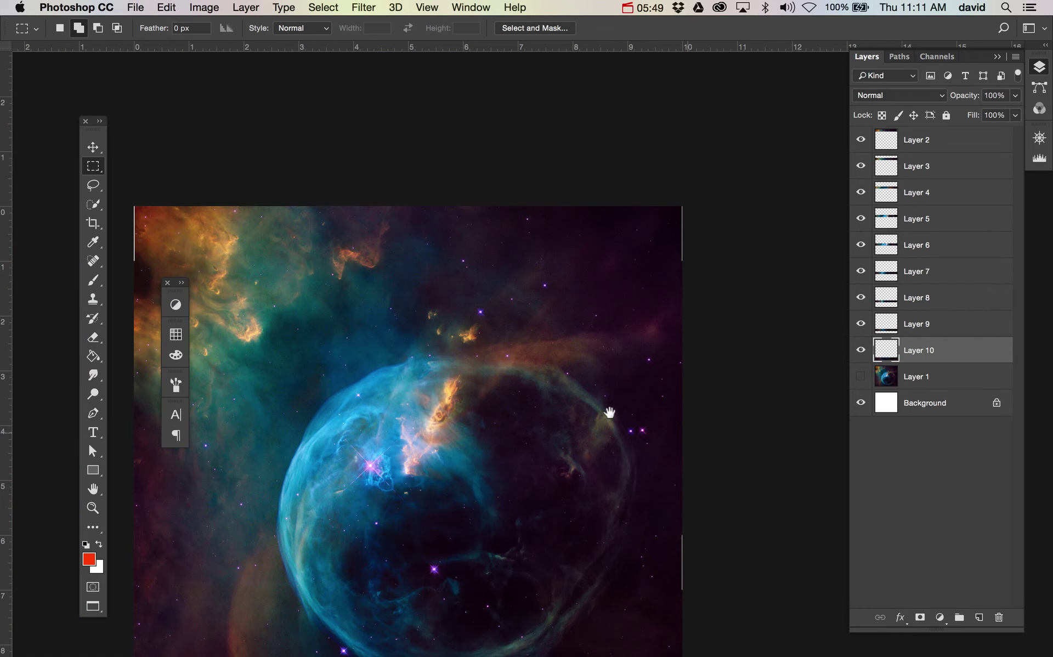
drag(582, 410, 637, 313)
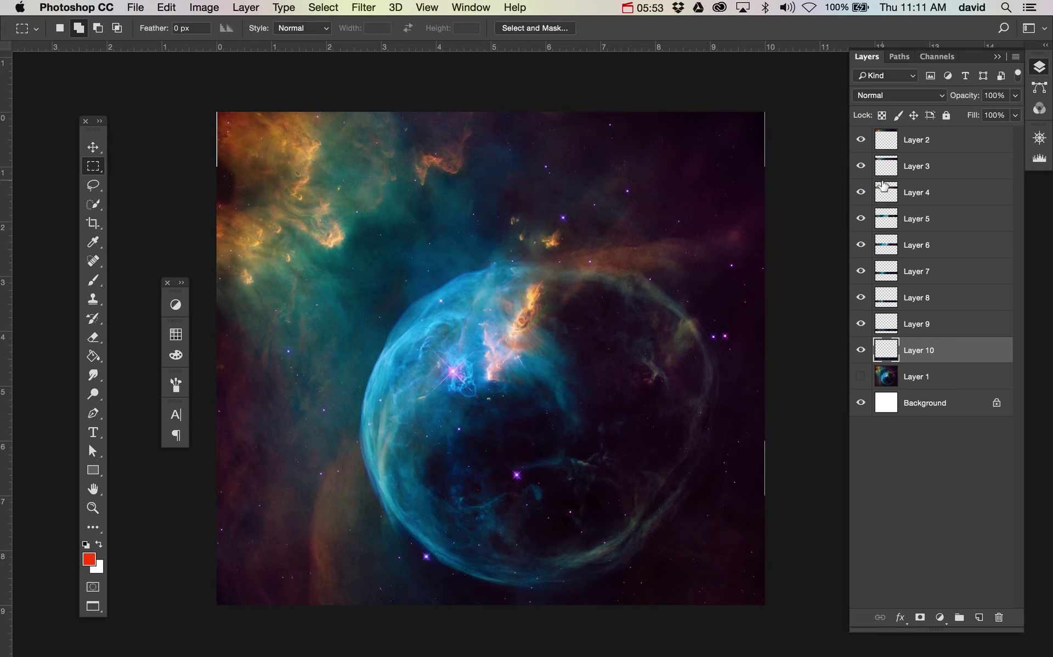
Step: Hide Layer 1 and Layers 10 through 2 so only the white background shows
click(862, 377)
click(861, 376)
drag(860, 350, 867, 140)
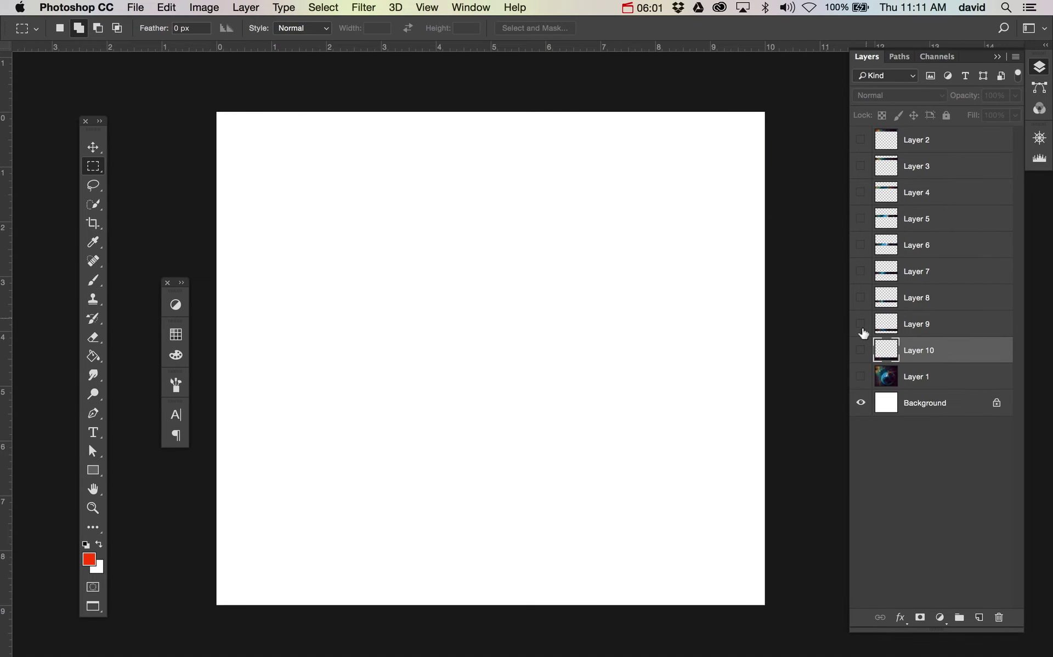
Step: Show the one-inch guides and Layer 10's strip, moving it into the 3–4 inch band
click(860, 349)
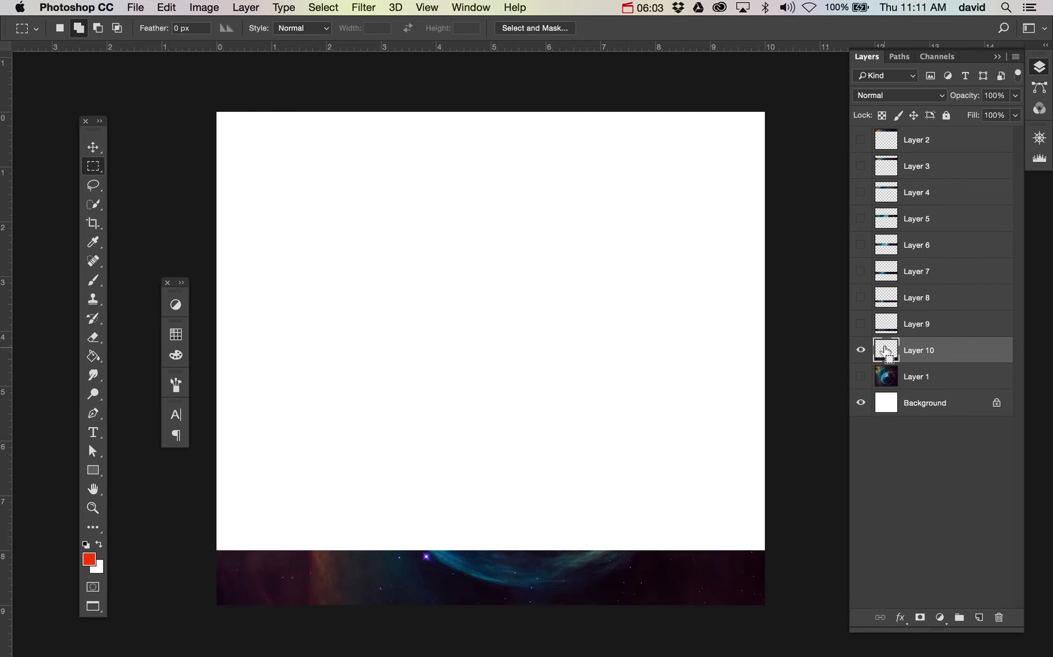
key(super+semicolon)
key(v)
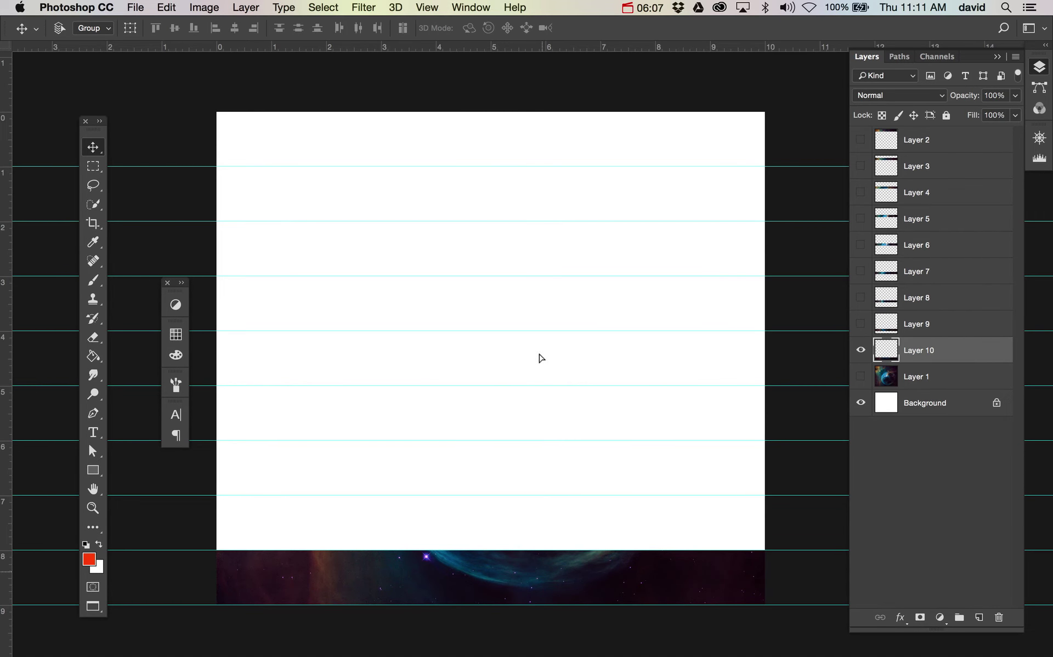
drag(540, 357, 541, 308)
Step: Show Layer 9's strip in the top band and Layer 8's strip in the bottom band
click(860, 323)
click(891, 325)
drag(674, 518, 658, 142)
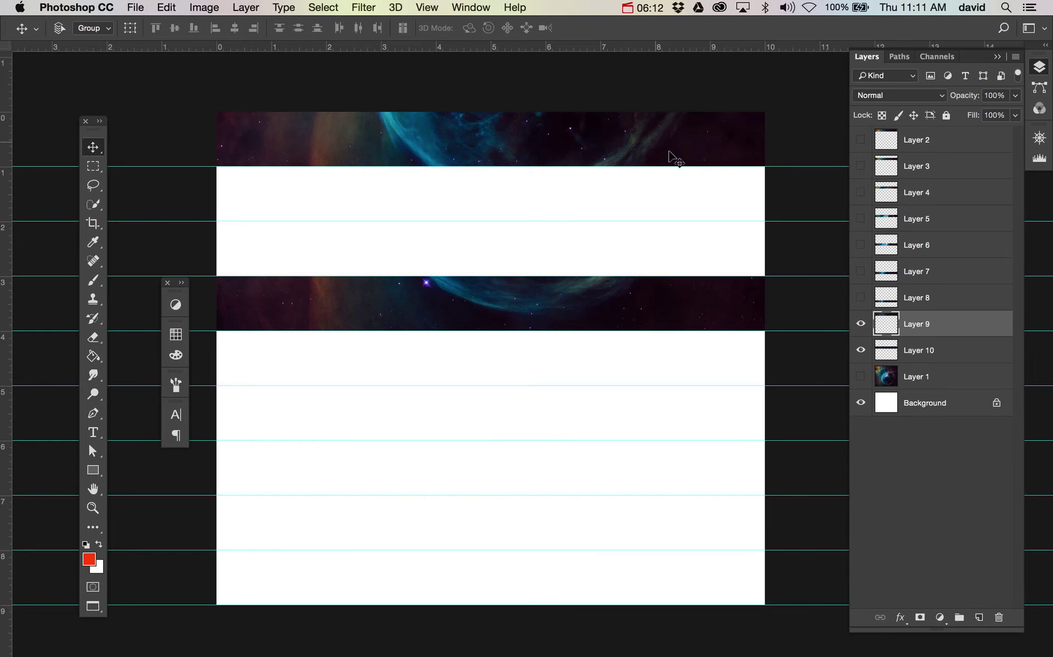
click(860, 297)
click(891, 297)
drag(639, 489, 636, 573)
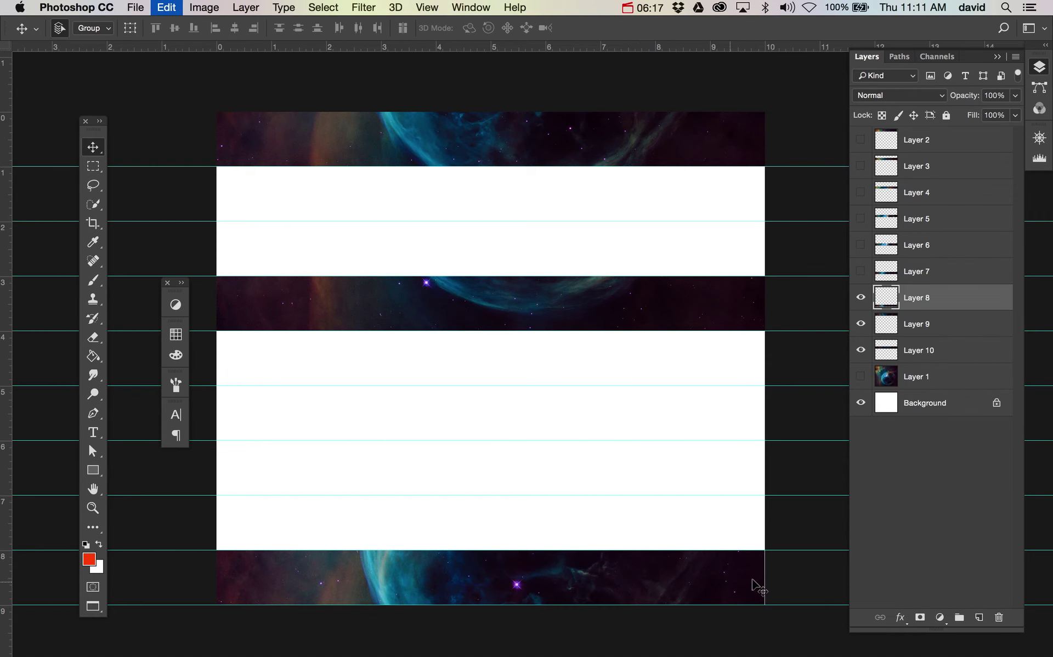
key(super+t)
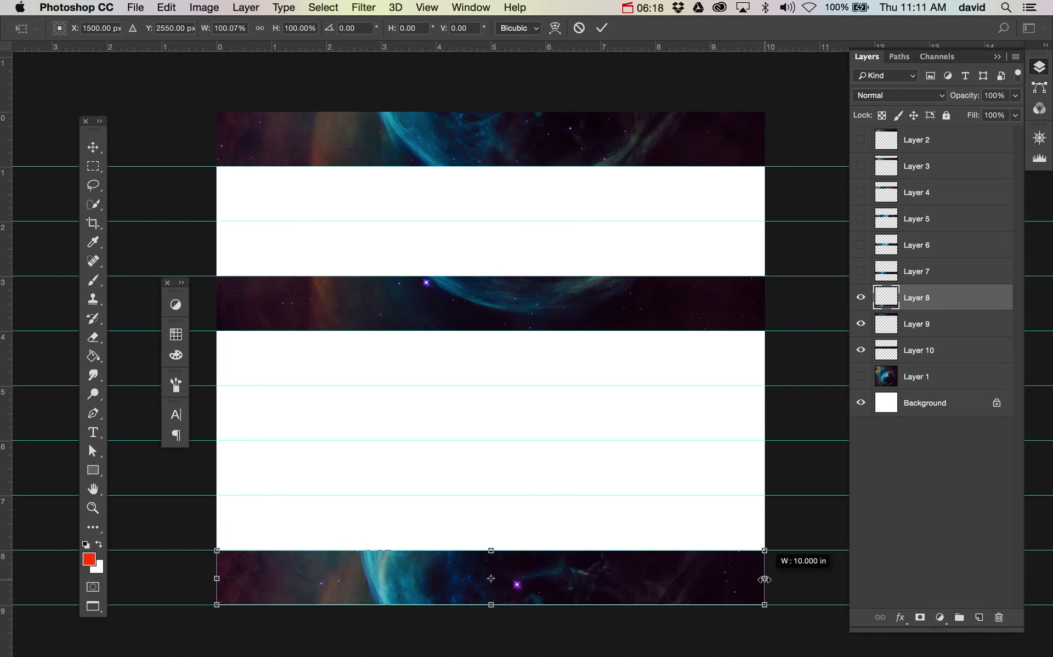
key(Return)
Step: Show Layer 7's strip in the 1–2 inch band and Layer 6's in the 7–8 inch band
click(860, 272)
click(905, 275)
drag(660, 392, 630, 194)
click(860, 244)
click(883, 245)
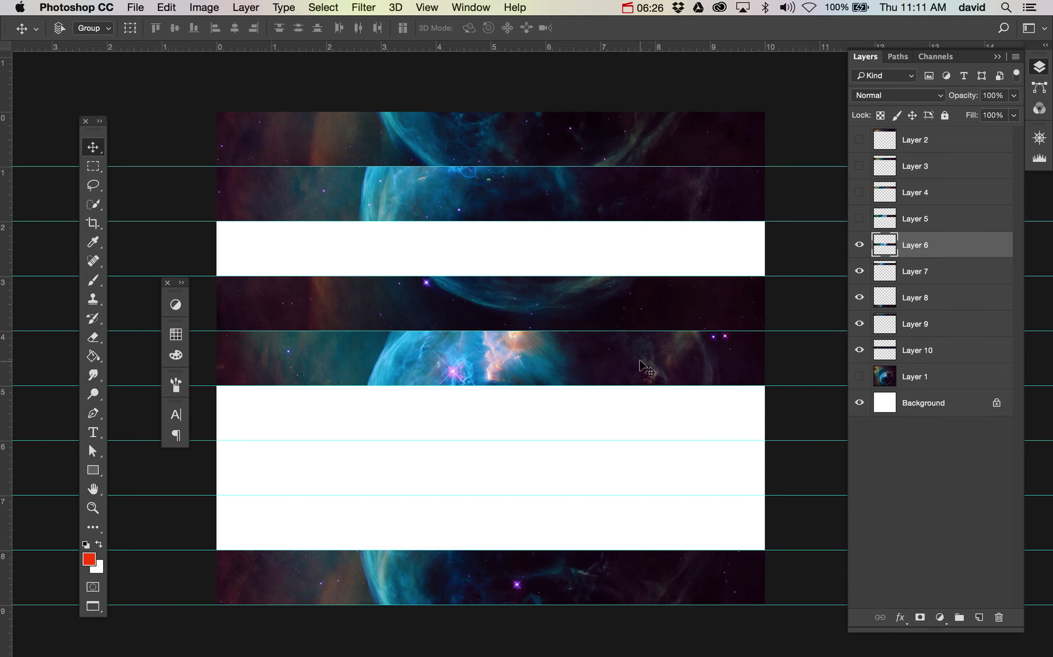
drag(645, 374, 630, 531)
click(884, 276)
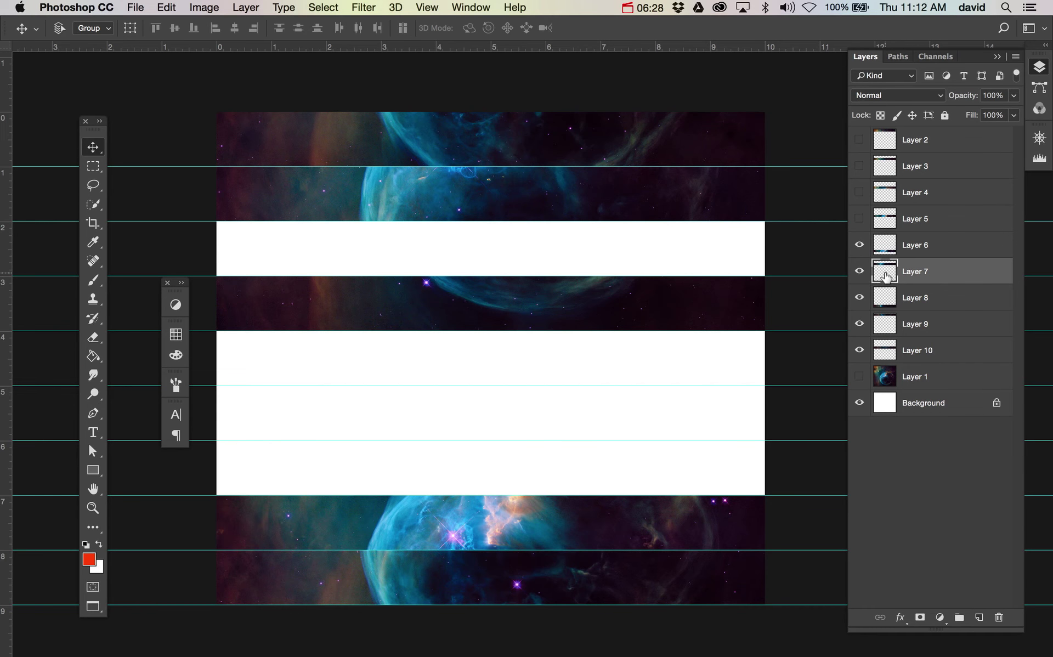
Step: Place Layers 5, 4 and 3 in the 5–6, 6–7 and 4–5 inch bands
click(859, 218)
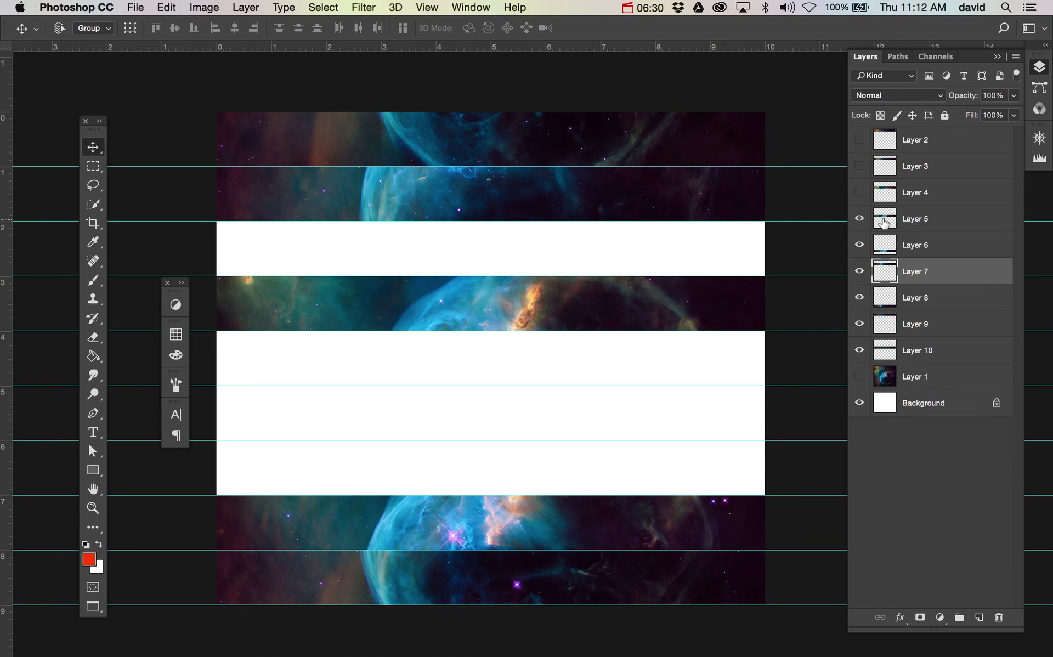
click(869, 226)
drag(608, 364, 606, 419)
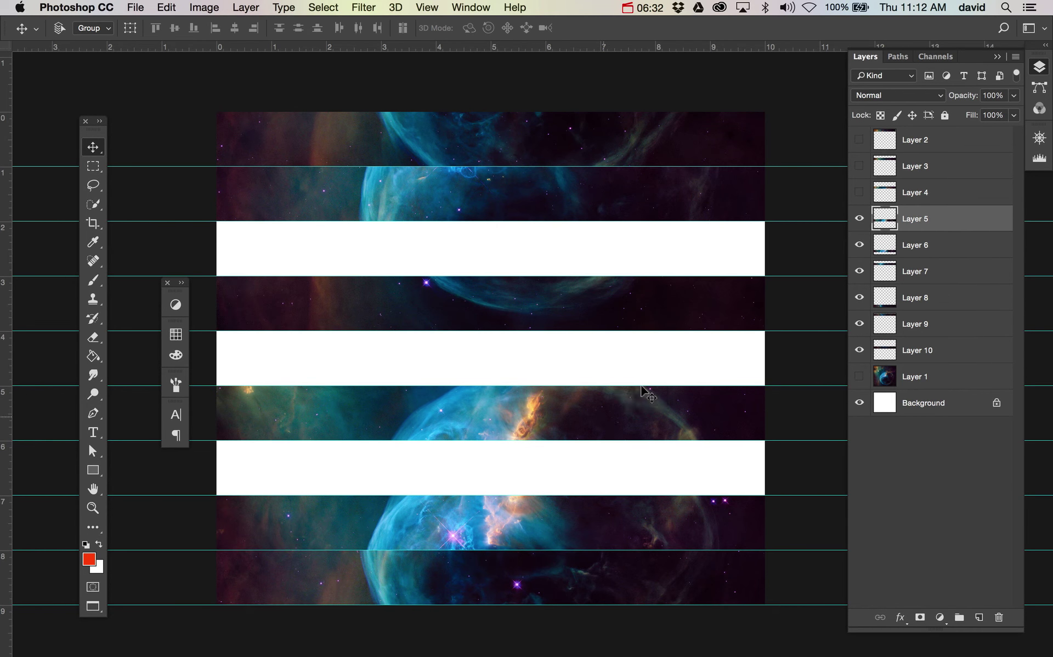
click(860, 192)
click(882, 197)
drag(652, 259, 634, 478)
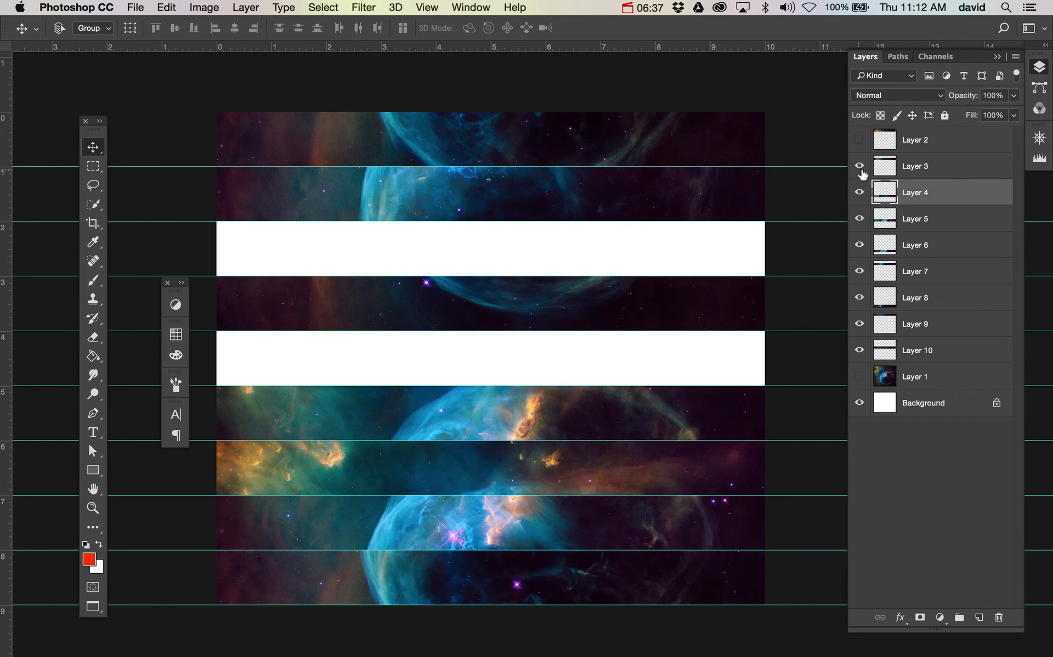
click(882, 167)
drag(649, 214, 644, 365)
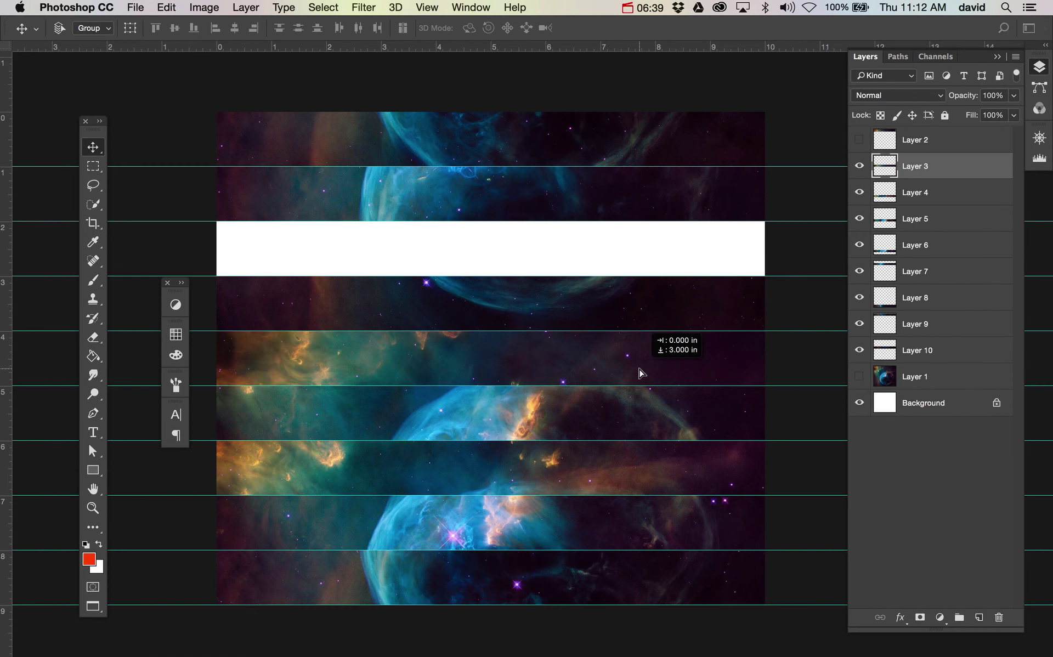
drag(639, 372, 640, 372)
Step: Show Layer 2's strip in the 2–3 inch band and confirm it spans both canvas edges
click(858, 140)
click(891, 142)
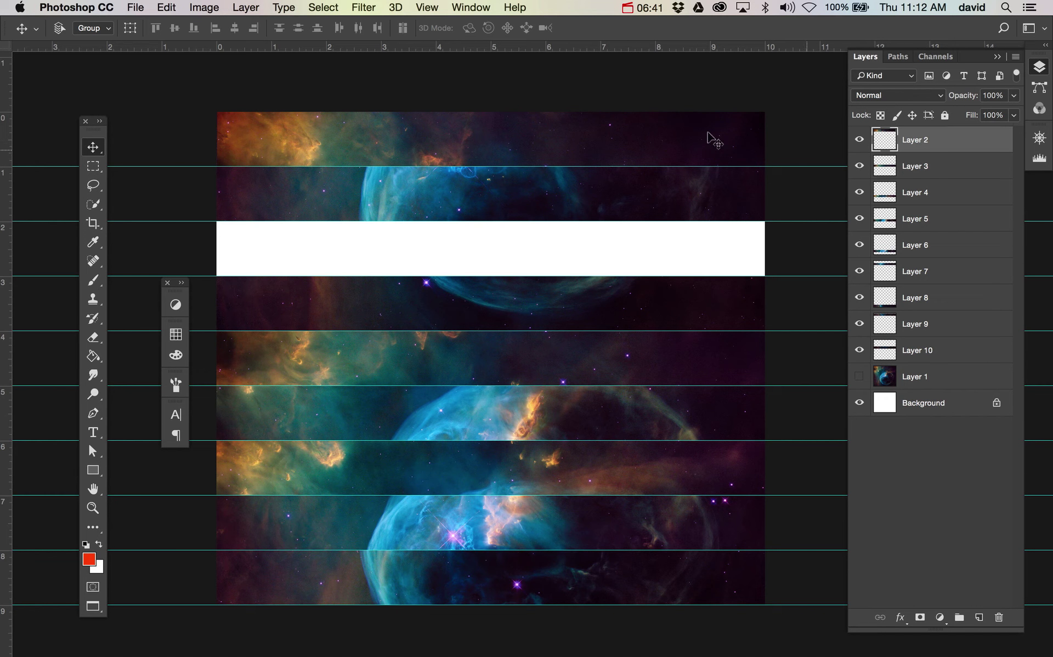
drag(691, 139, 689, 247)
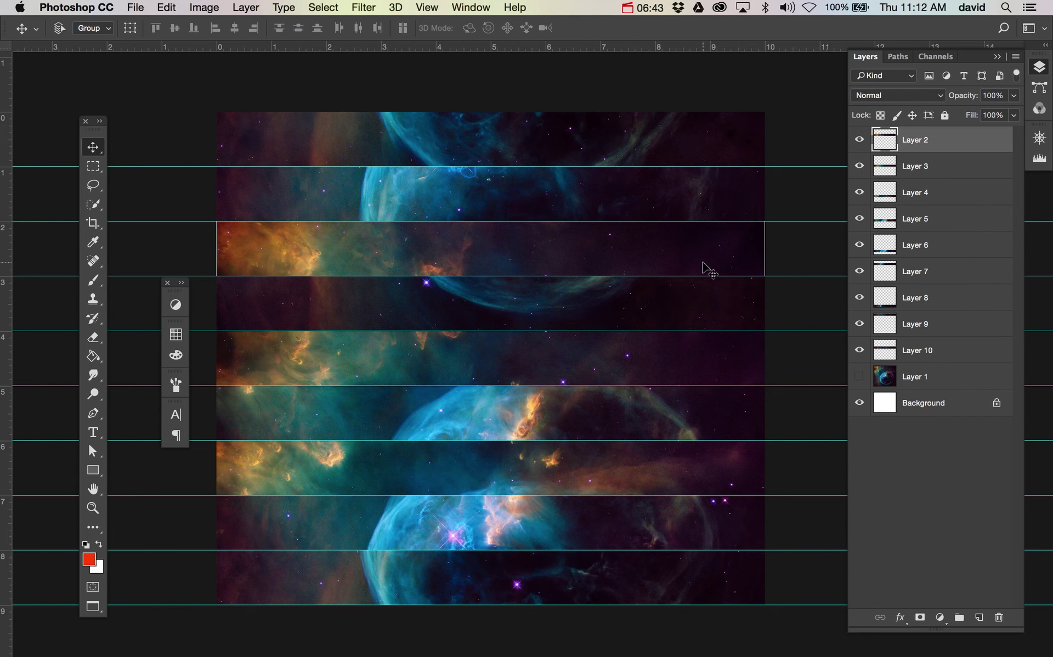
key(super+t)
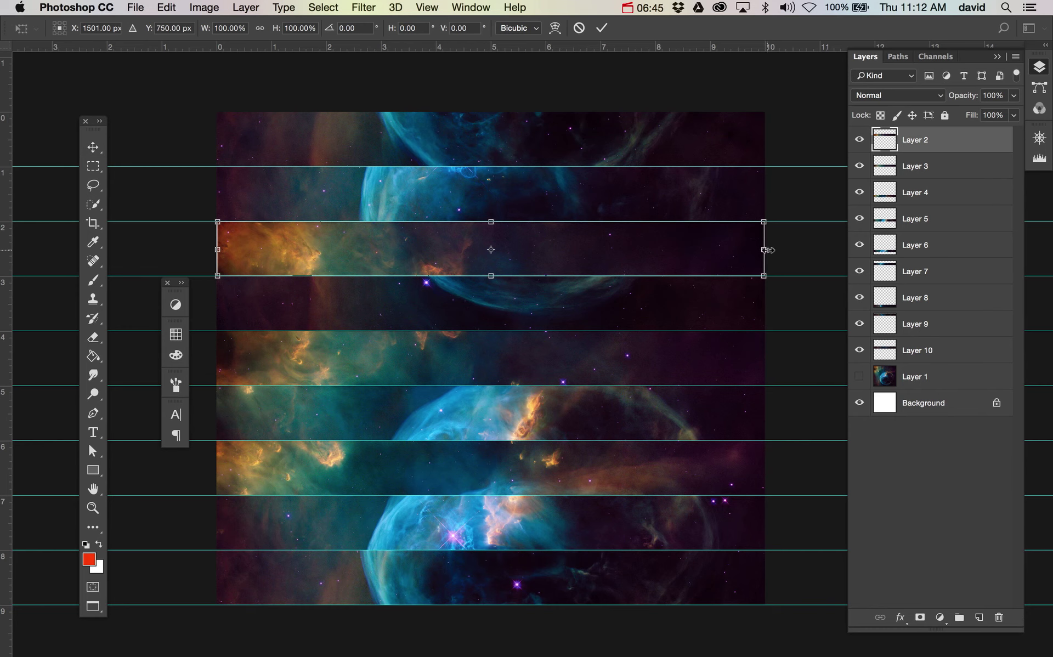
drag(768, 250, 772, 255)
key(Return)
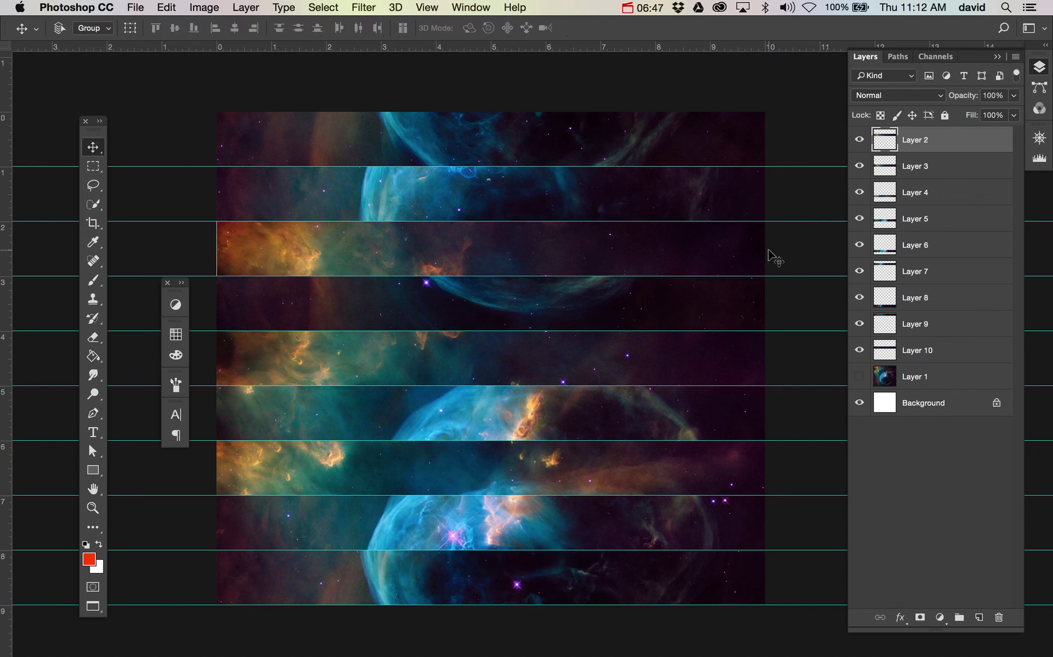
key(super+t)
drag(217, 254, 218, 254)
key(Return)
Step: Hide the guides and slide the Layer 2, 3 and 4 strips left, right and left
key(super+semicolon)
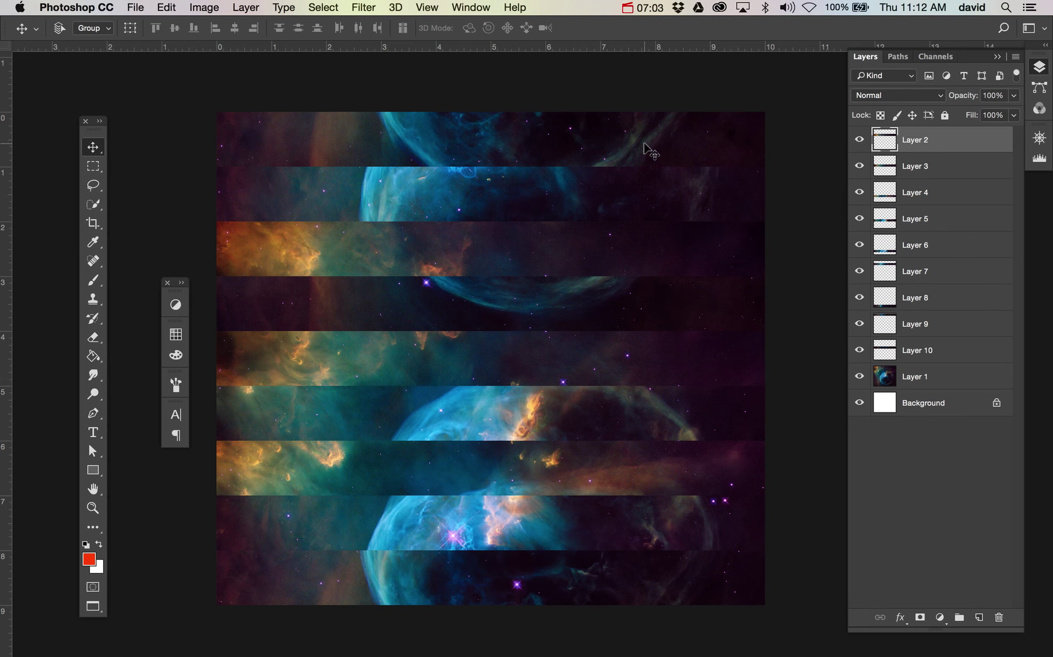
drag(545, 145, 409, 145)
key(alt+bracketleft)
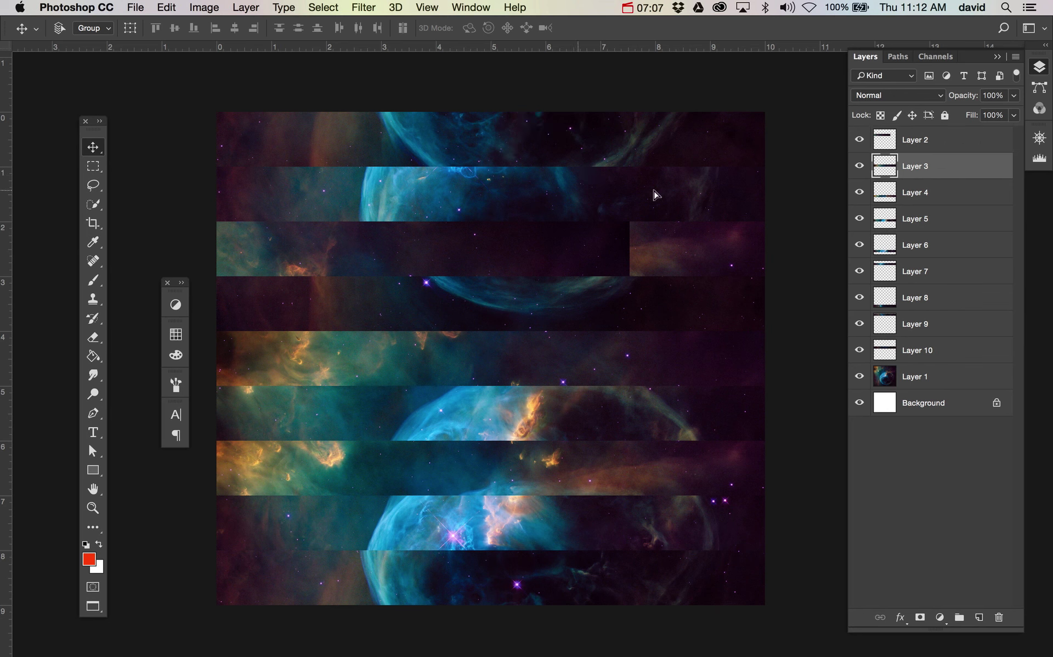
drag(655, 195, 817, 197)
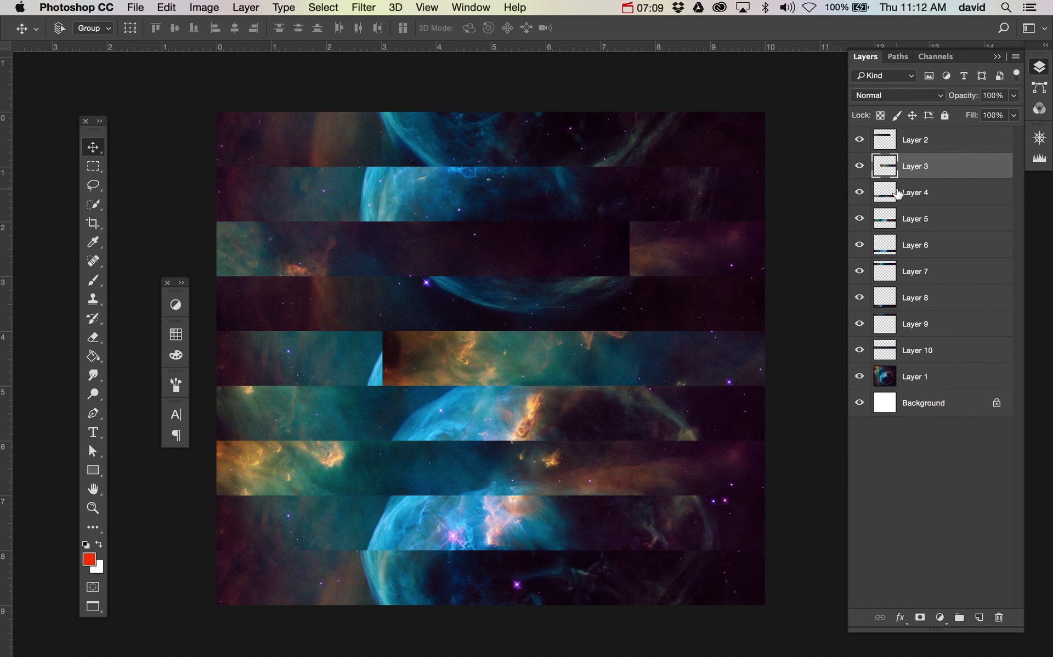
click(895, 193)
drag(693, 417, 416, 412)
Step: Slide the Layer 5 strip left, Layer 6 strip well to the right, and Layer 7 strip left
click(917, 224)
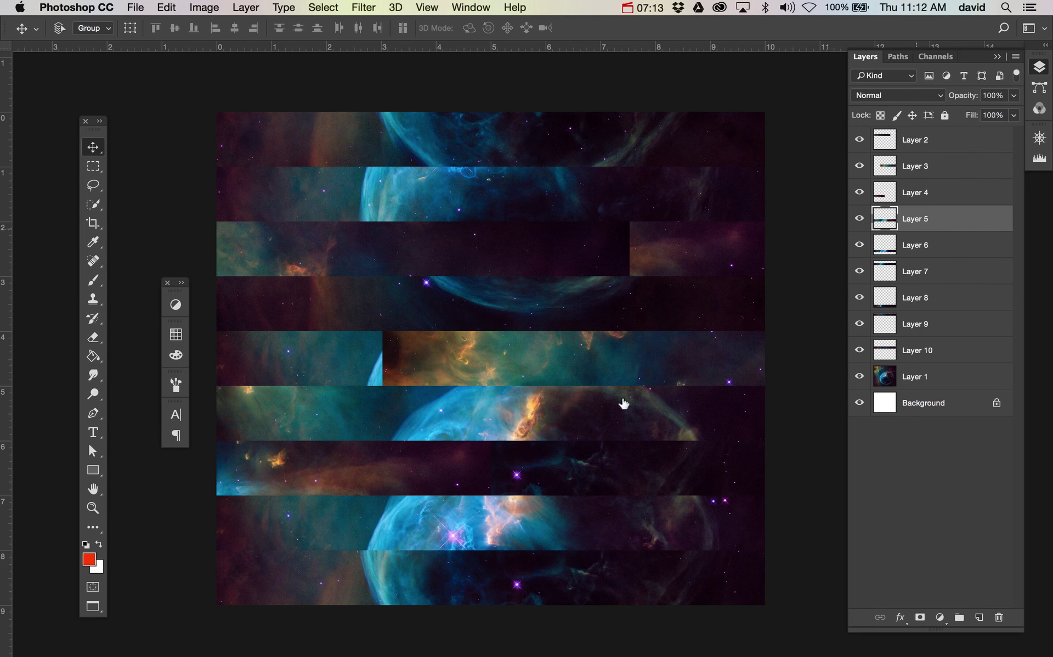
drag(461, 512, 433, 422)
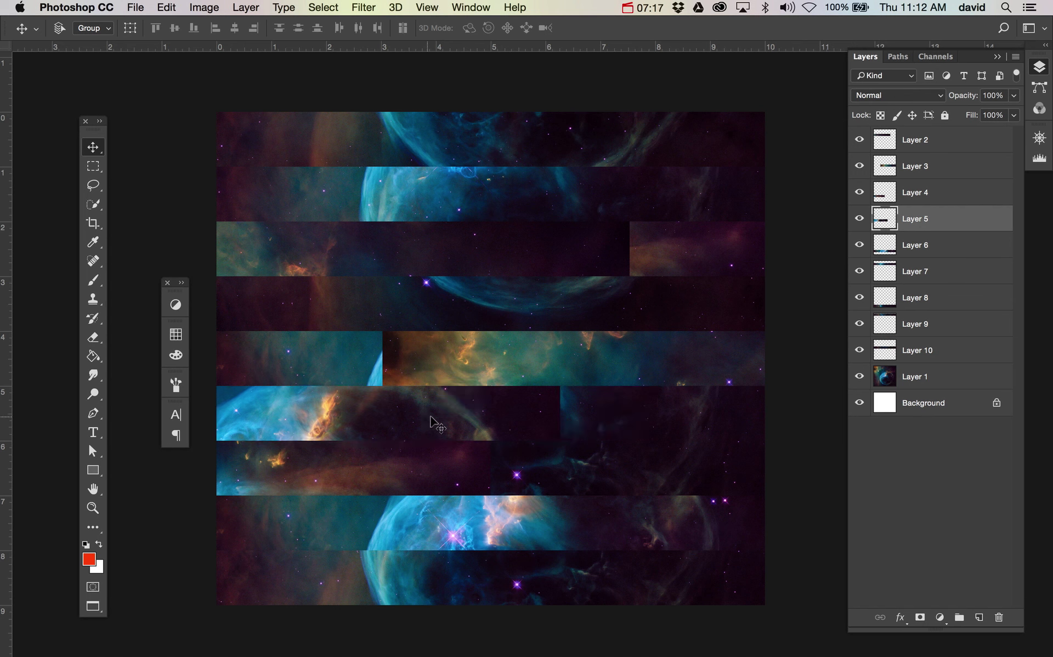
click(943, 255)
drag(516, 305, 709, 348)
drag(589, 509, 660, 466)
click(888, 271)
drag(488, 570, 324, 564)
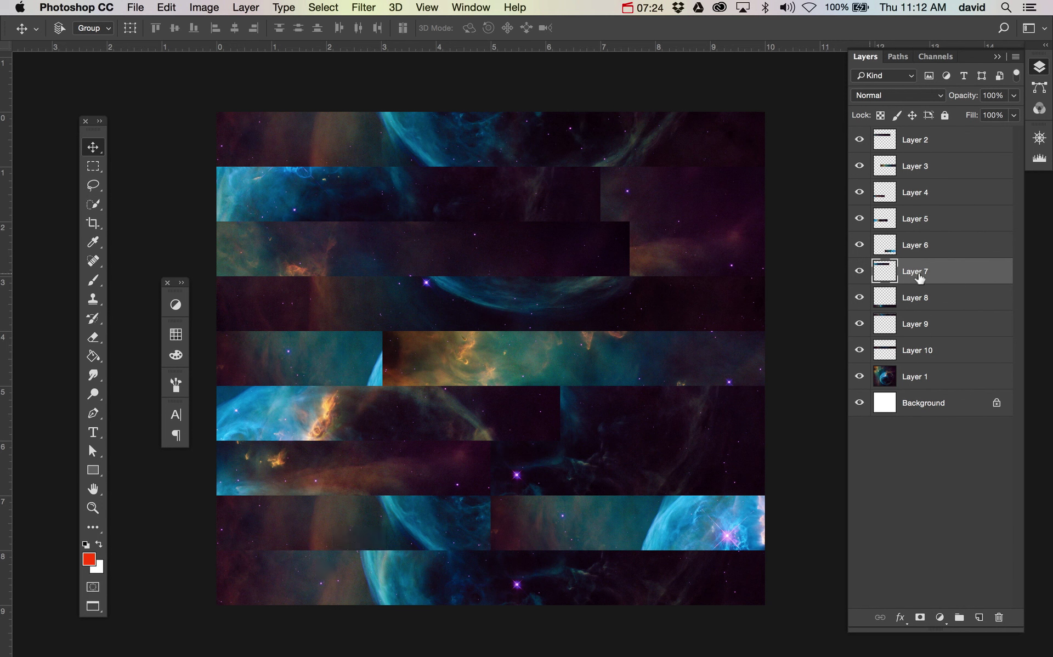
Step: Offset the Layer 8, 9 and 10 strips sideways by differing amounts
click(888, 298)
drag(476, 572, 305, 570)
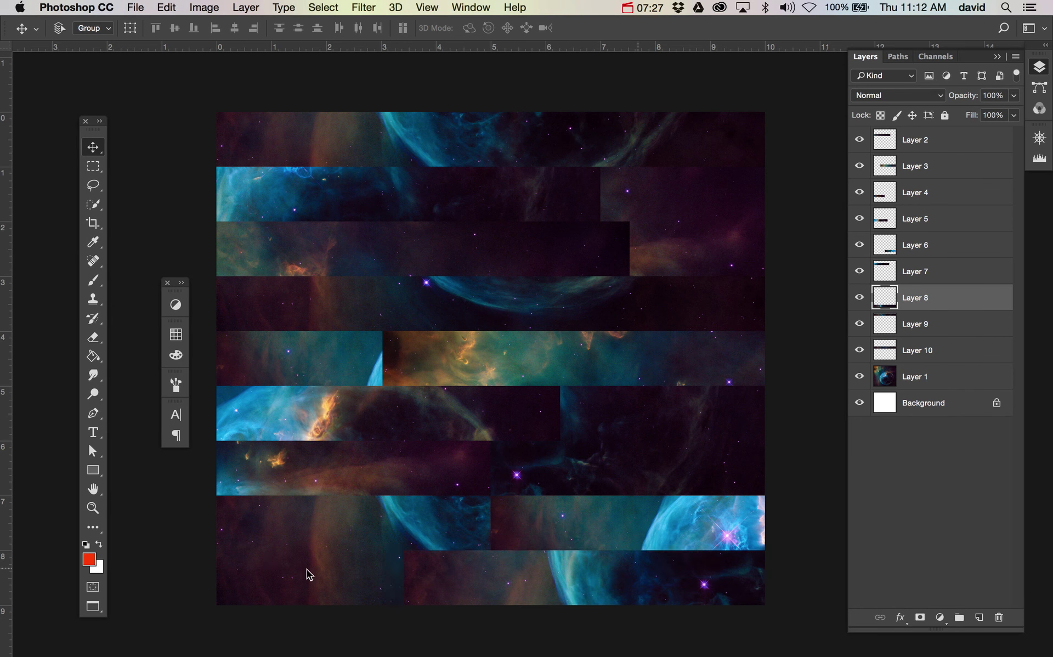
click(938, 328)
drag(548, 430, 658, 430)
drag(356, 147, 490, 147)
click(911, 351)
drag(724, 300, 508, 307)
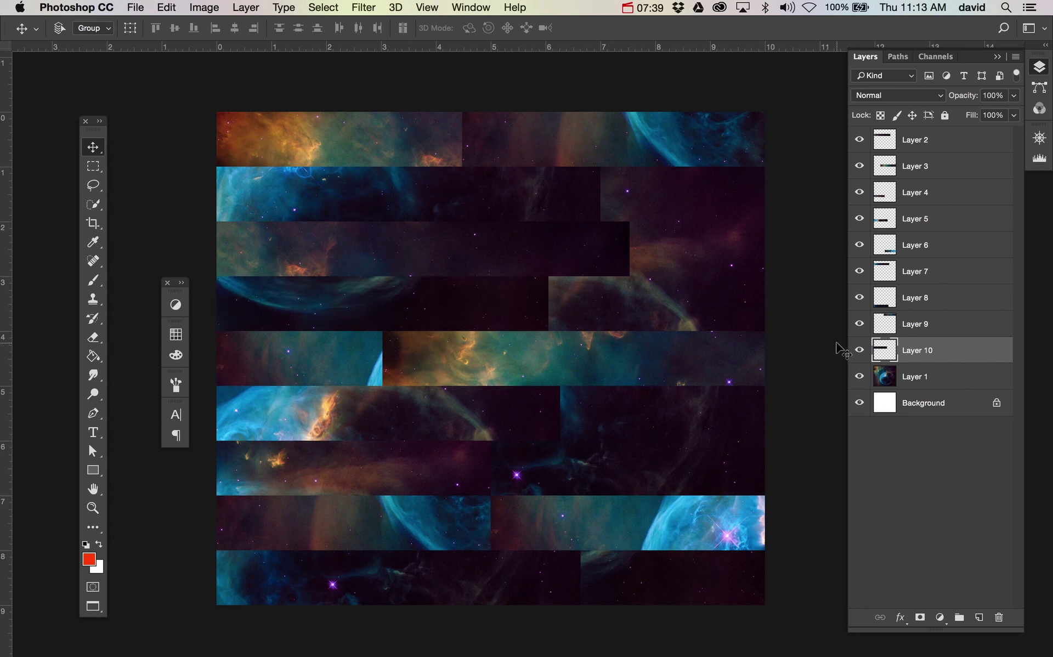